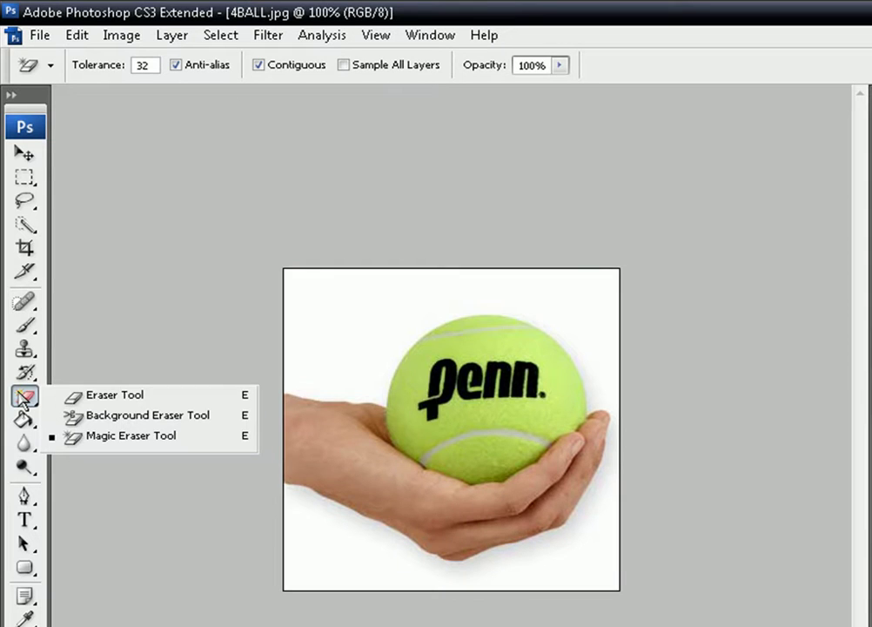
Erase the white background and the remaining shadow around the hand and tennis ball in 4BALL.jpg with the Magic Eraser.
click(136, 436)
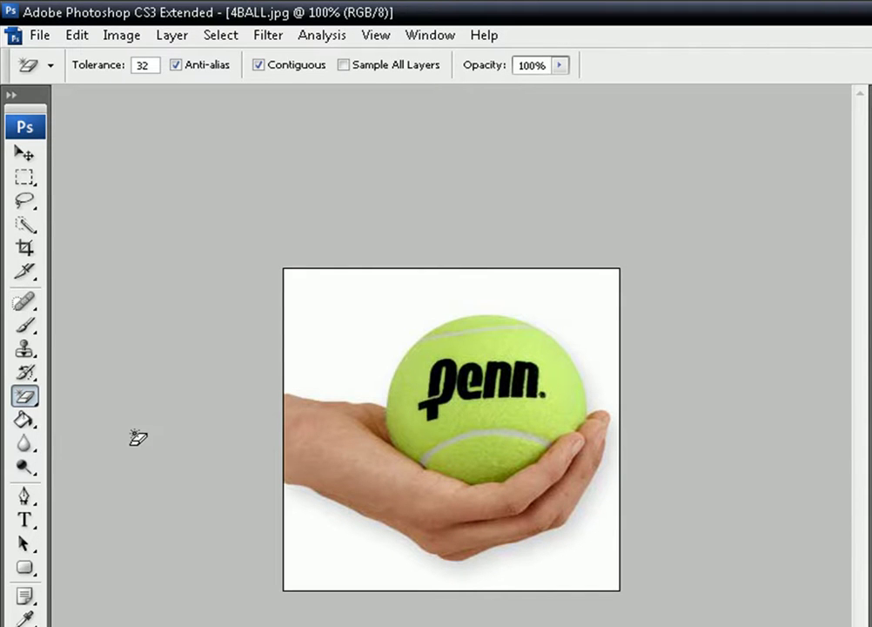
click(321, 545)
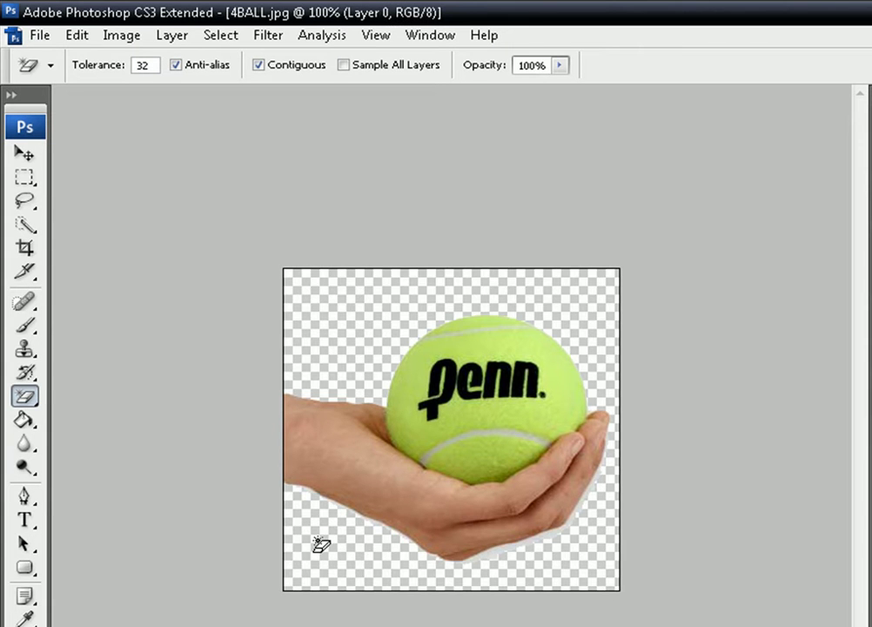
click(484, 556)
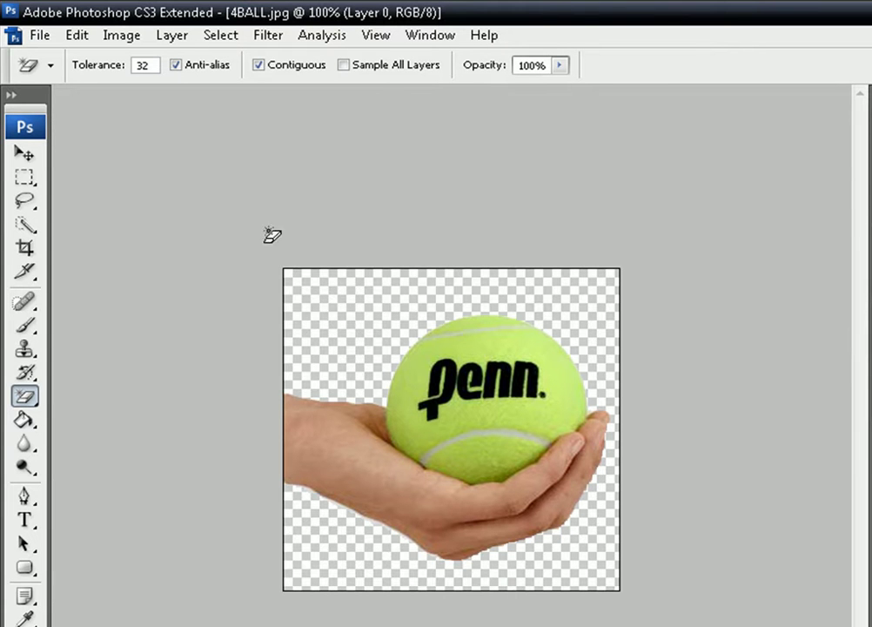
Restore the document windows and maximize the basketball image new%20ball.jpg.
click(14, 36)
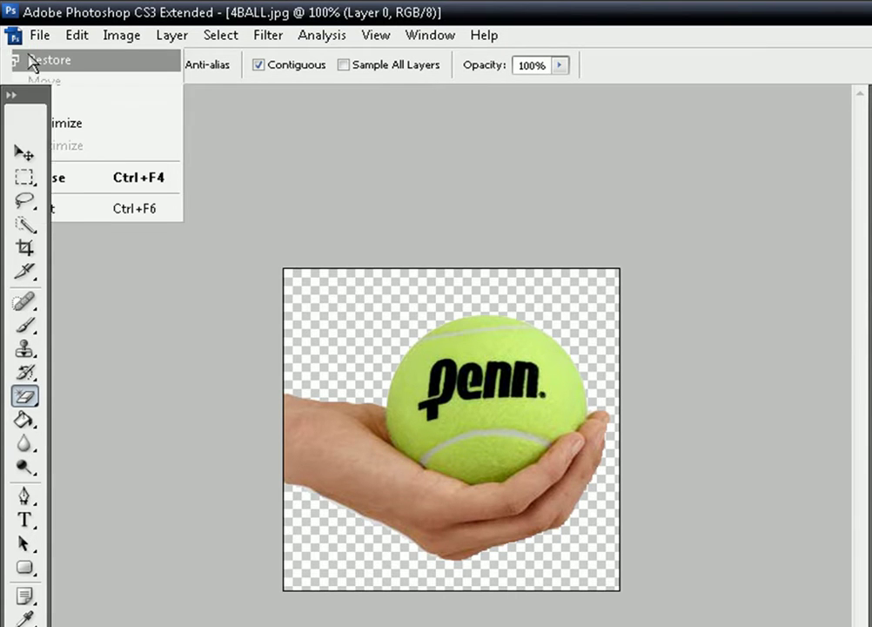
click(18, 58)
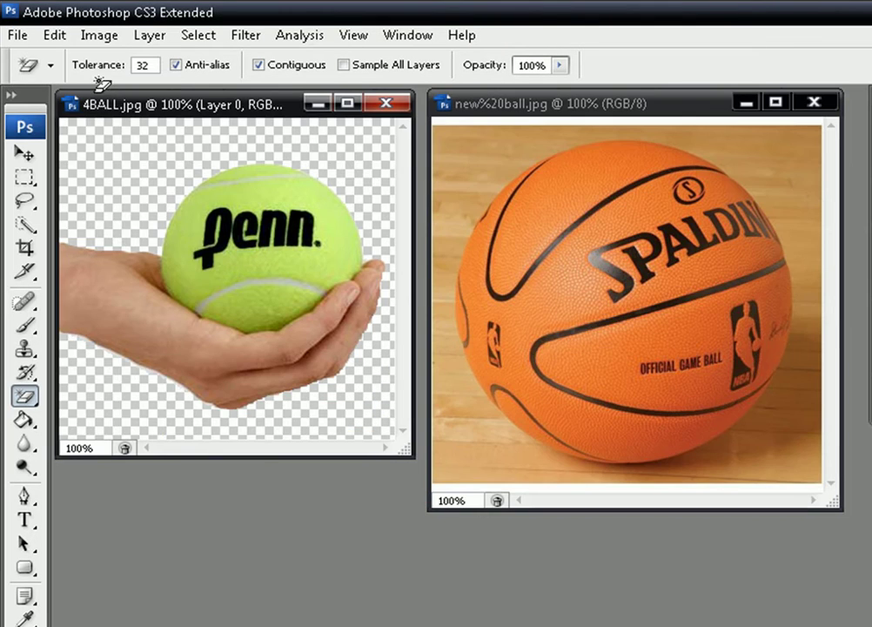
click(775, 104)
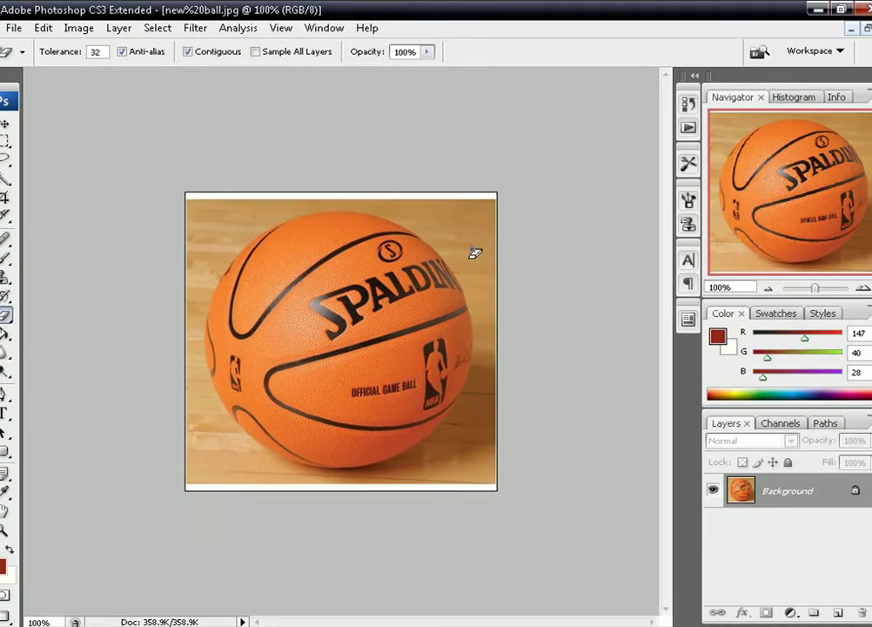
Start a Pen tool outline along the basketball's upper-left edge, working at 600% magnification.
click(5, 527)
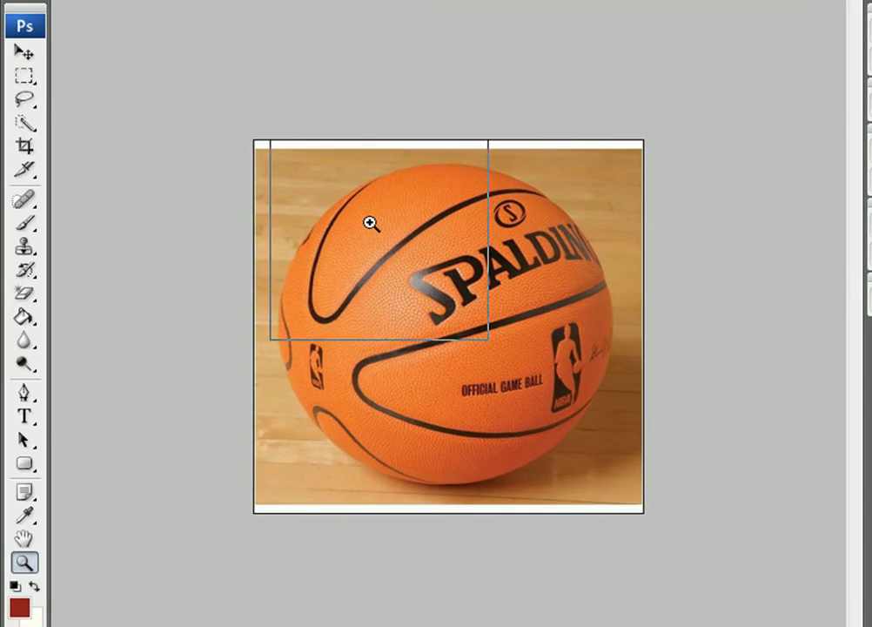
click(370, 224)
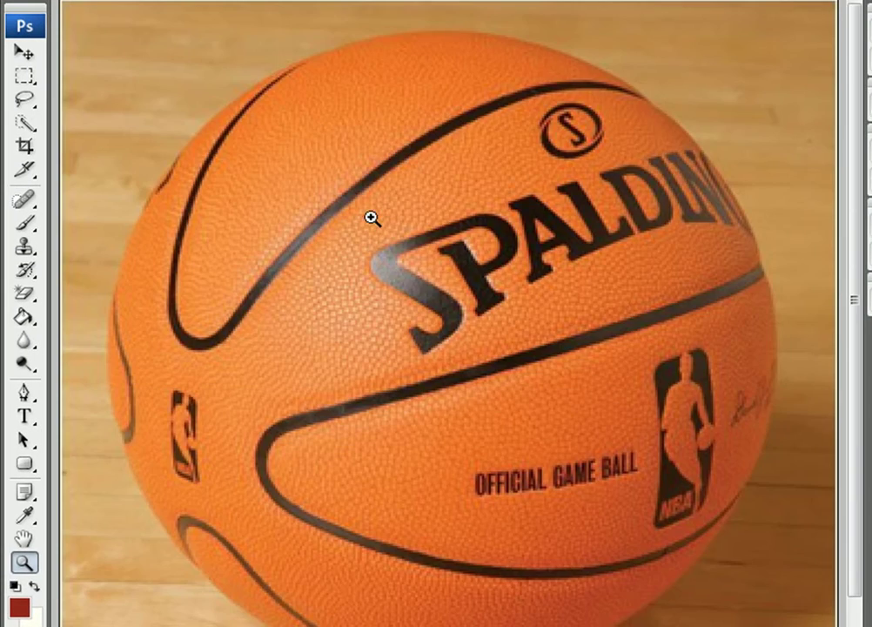
click(276, 68)
click(425, 171)
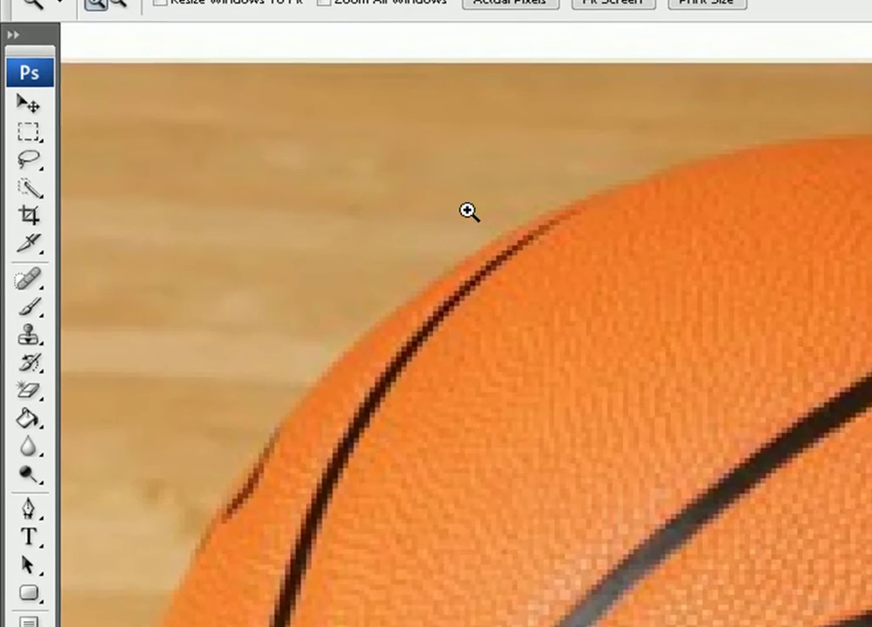
click(479, 227)
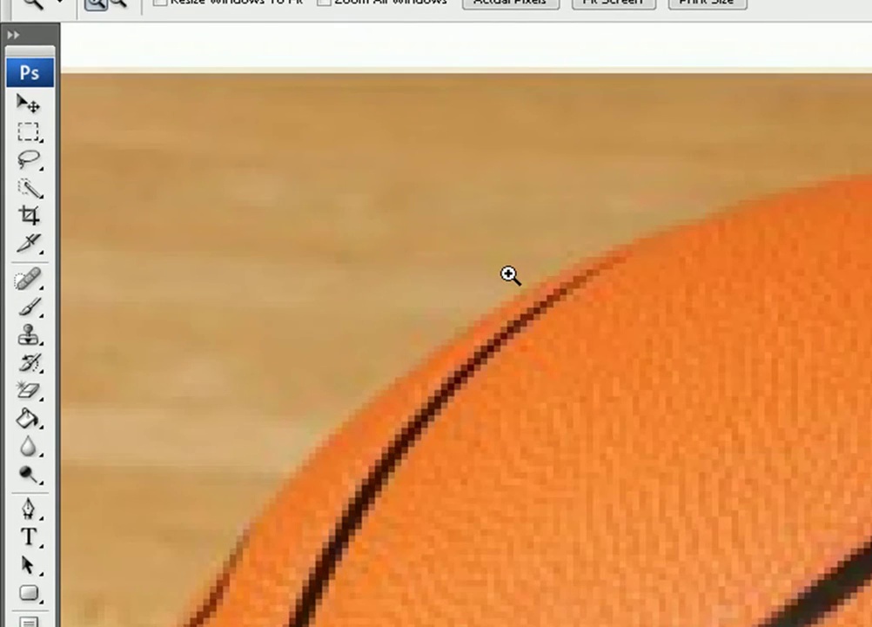
click(496, 333)
click(33, 516)
click(31, 511)
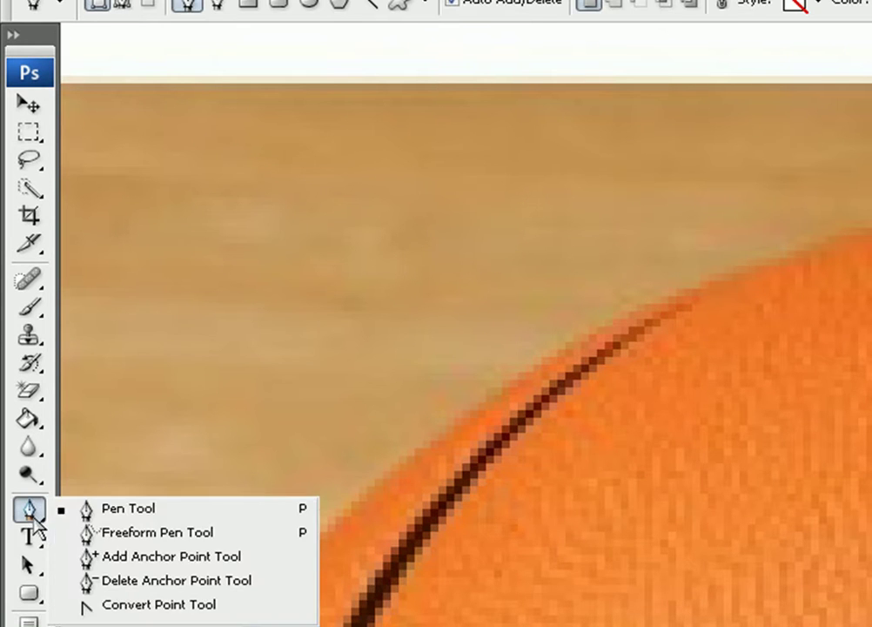
click(333, 528)
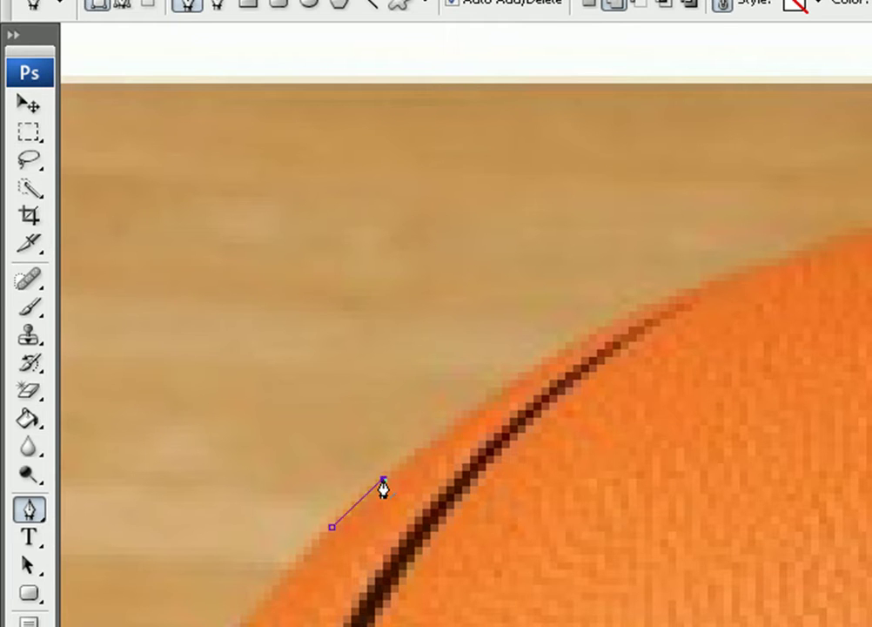
click(445, 433)
click(503, 390)
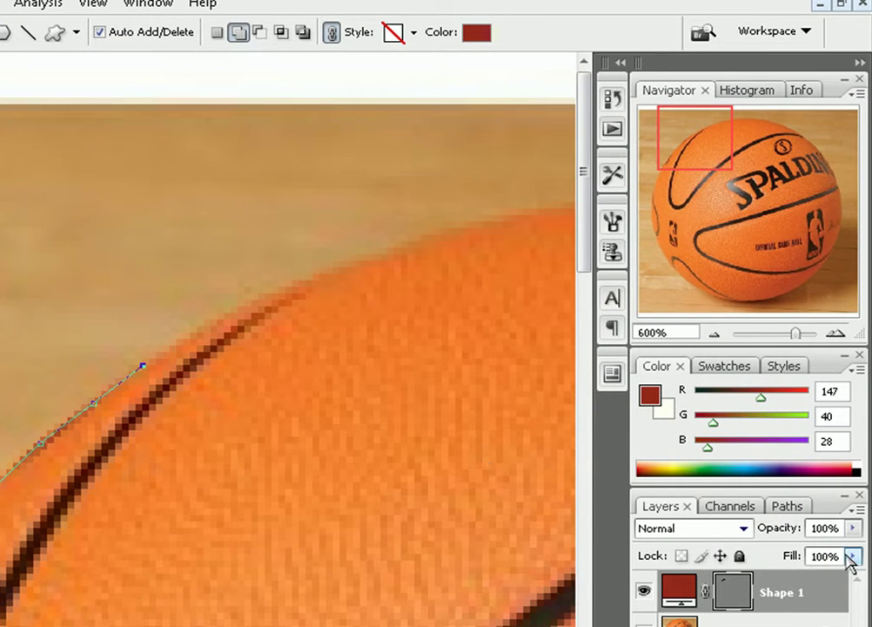
Set the outline's shape layer fill to 0% and continue the path along the ball's upper-left edge.
click(853, 557)
drag(853, 570, 693, 584)
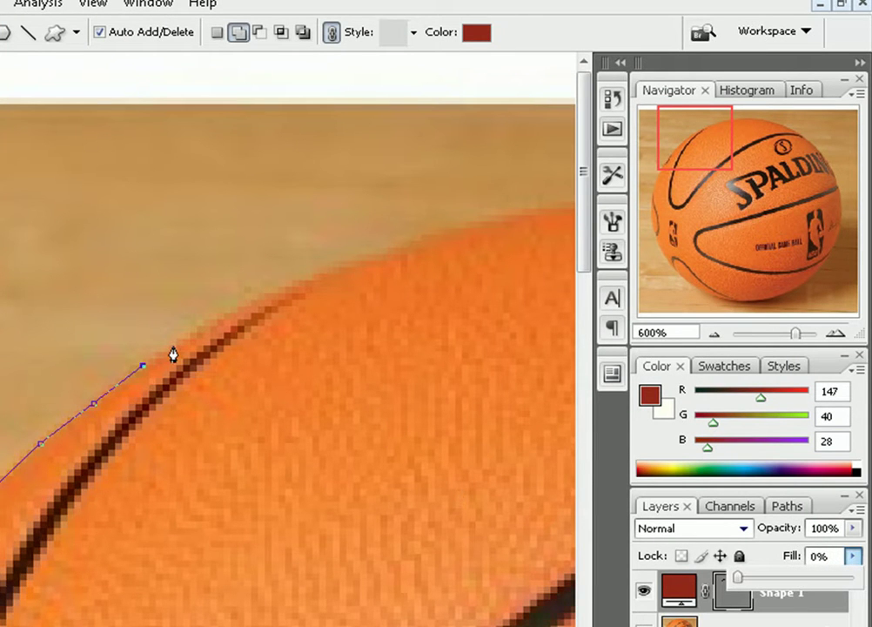
click(177, 347)
click(261, 302)
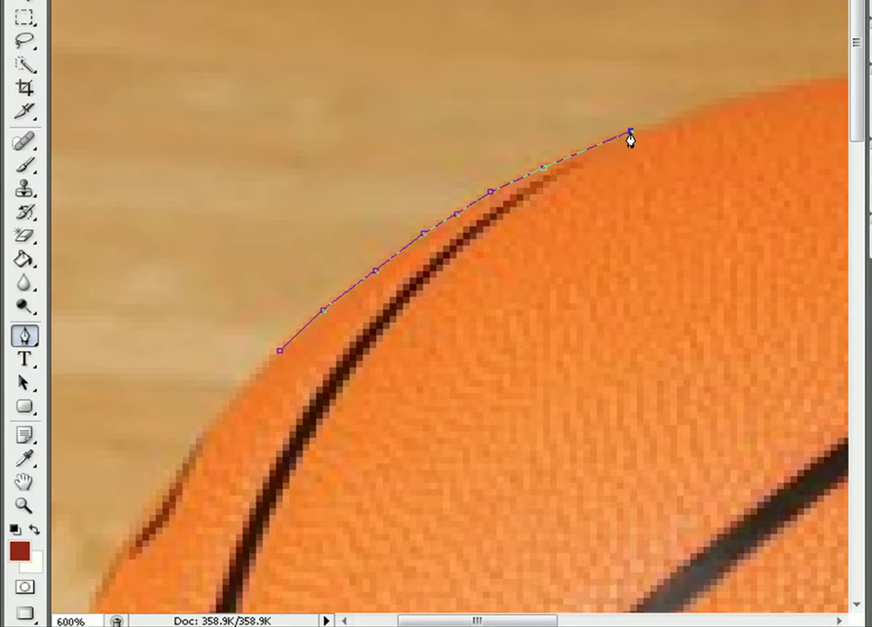
Extend the pen path with anchor points across the top edge of the basketball.
drag(428, 609, 541, 615)
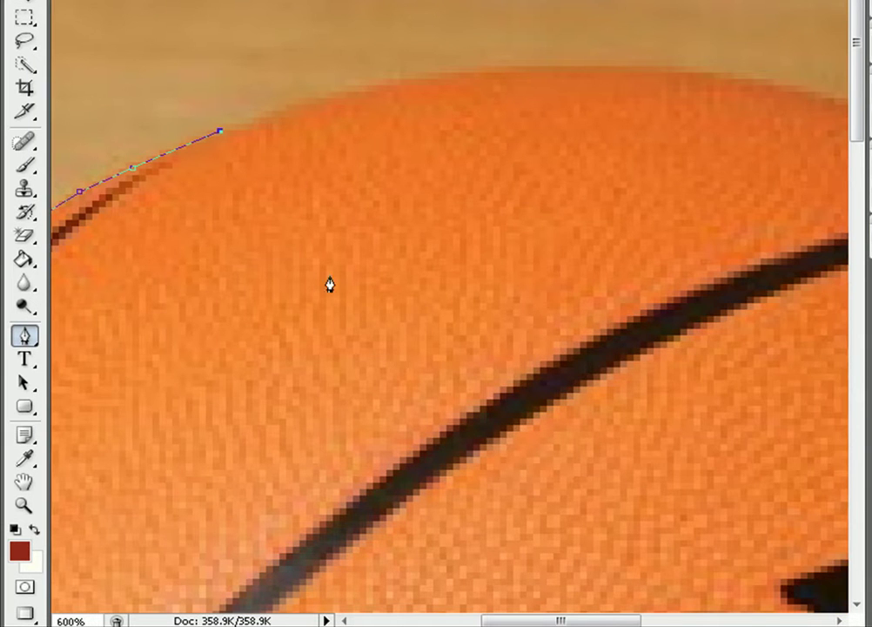
click(335, 106)
click(370, 98)
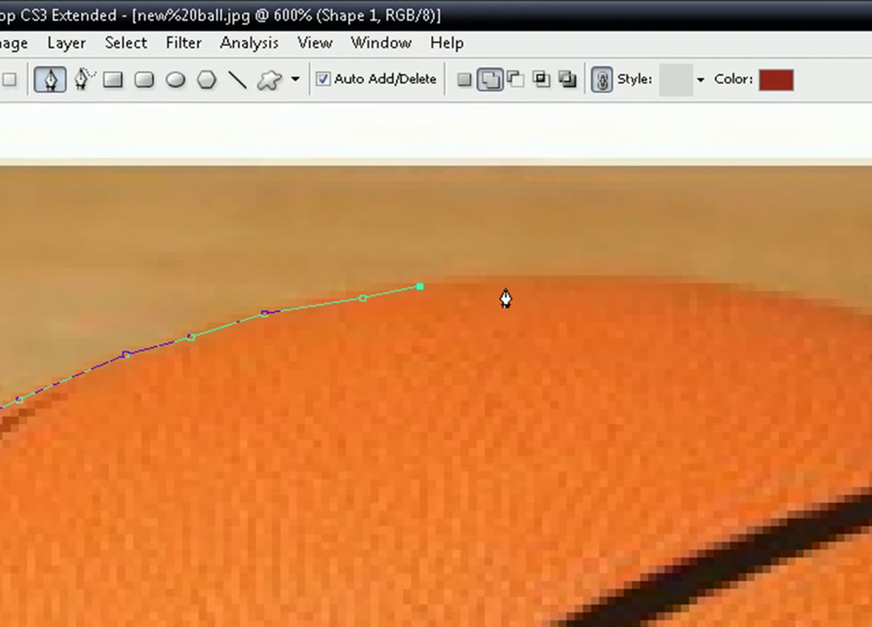
click(518, 284)
click(627, 276)
click(746, 287)
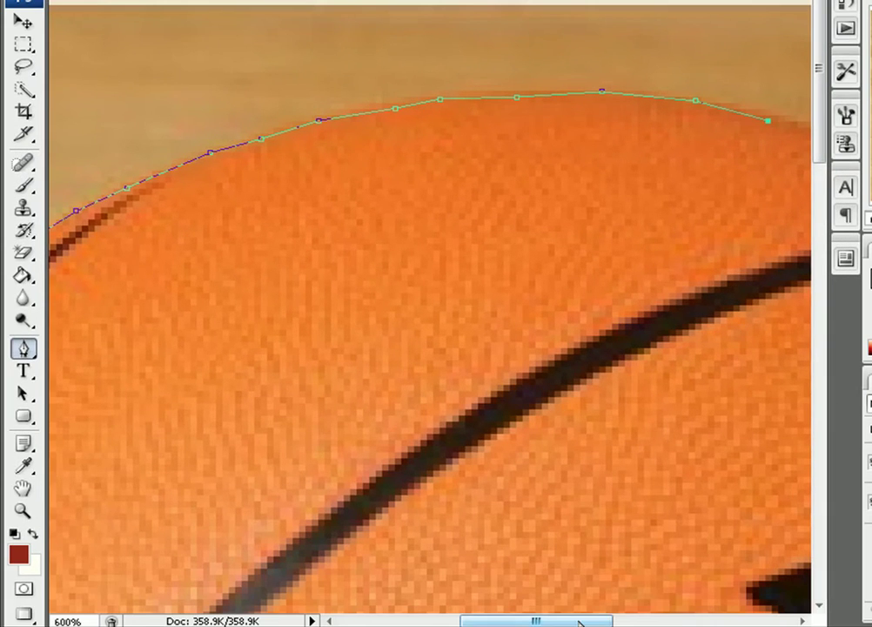
Continue the pen path along the ball's upper-right edge down to the end of the SPALDING lettering.
drag(538, 626, 647, 626)
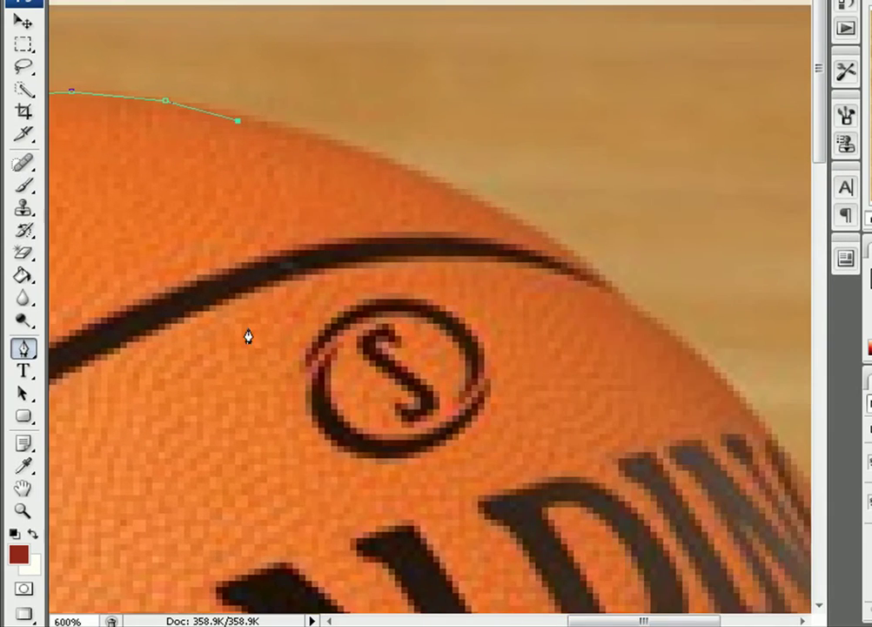
click(353, 153)
click(433, 181)
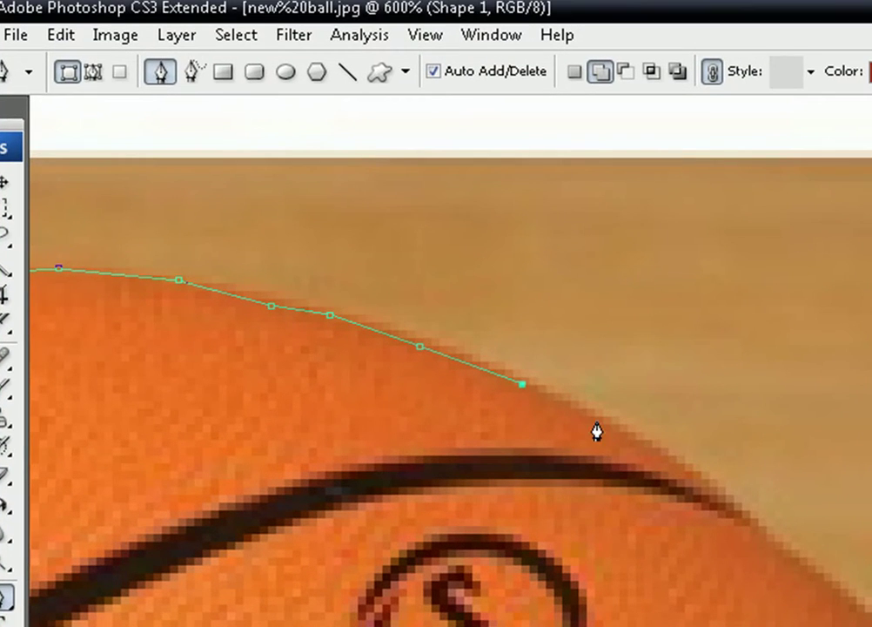
click(595, 419)
click(667, 461)
click(725, 503)
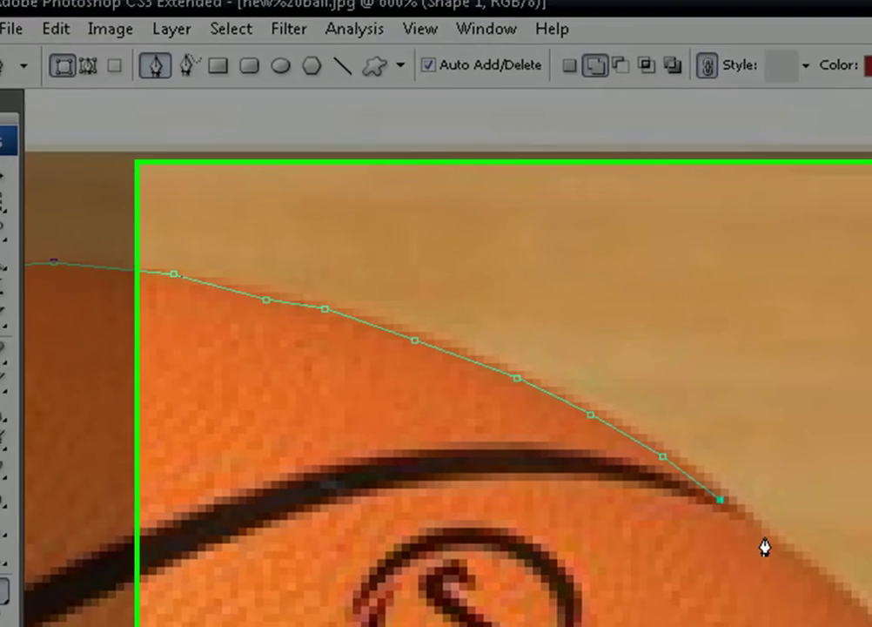
click(774, 543)
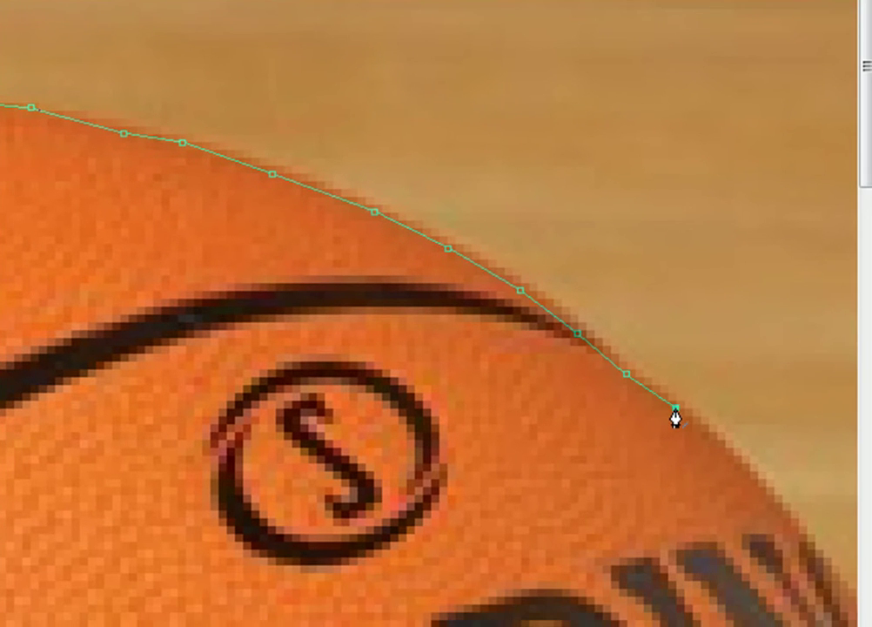
click(755, 476)
click(807, 546)
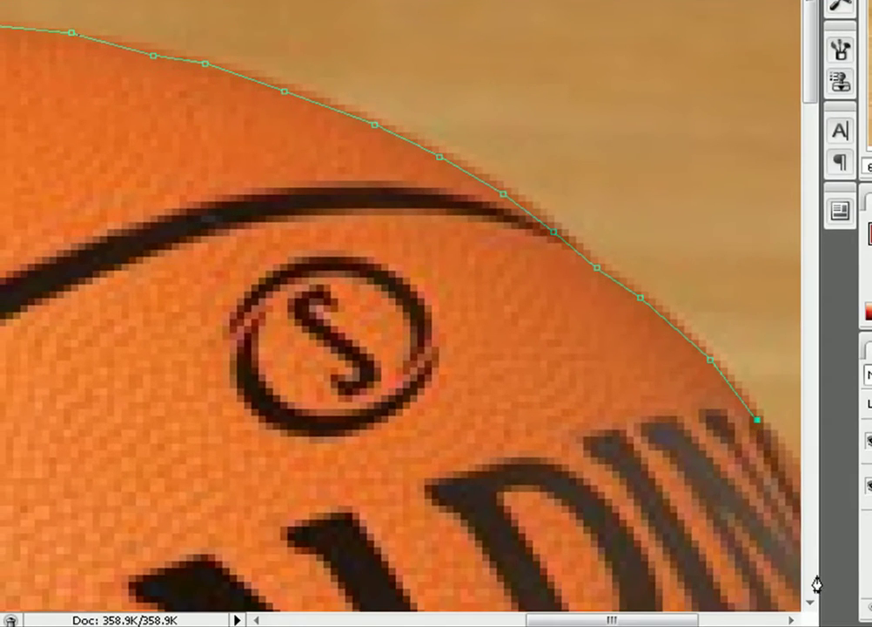
Trace the ball's right edge with the pen path, from beside the SPALDING lettering to the black seam below it.
drag(696, 619, 750, 616)
drag(807, 77, 816, 160)
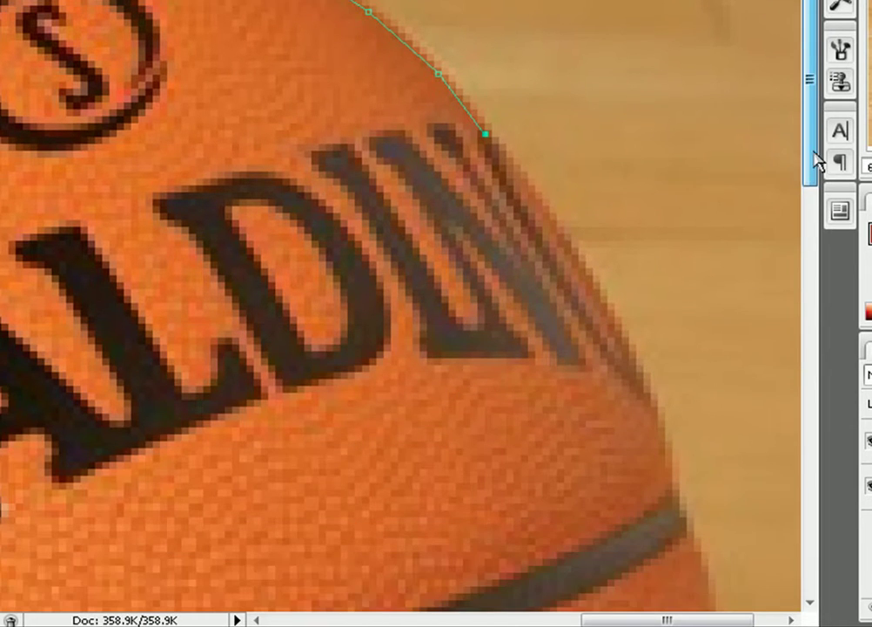
click(539, 205)
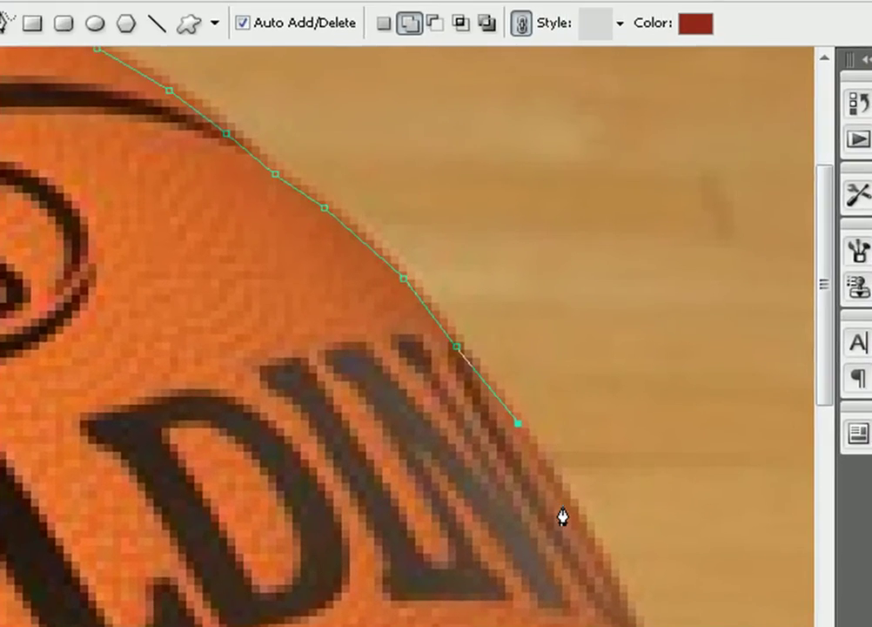
click(571, 525)
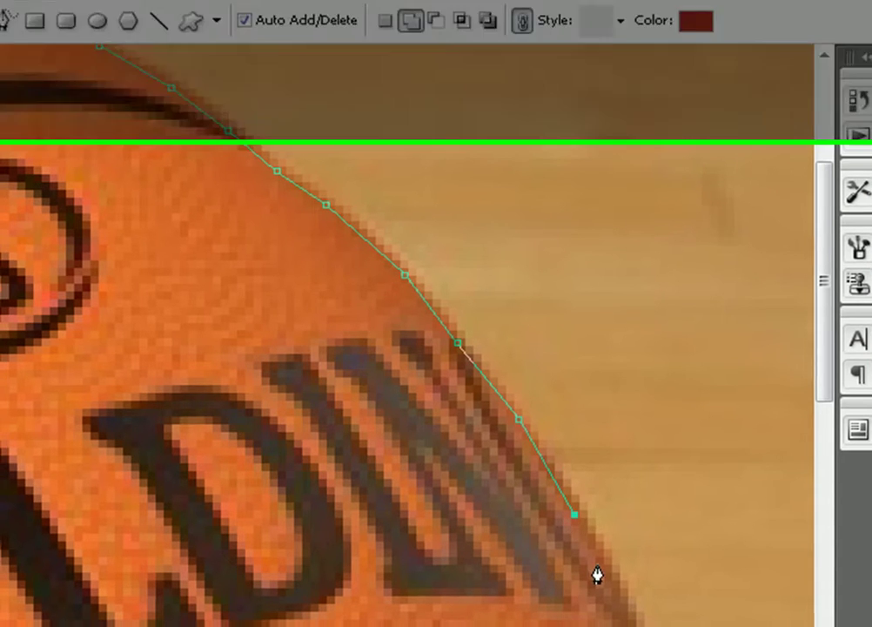
click(609, 579)
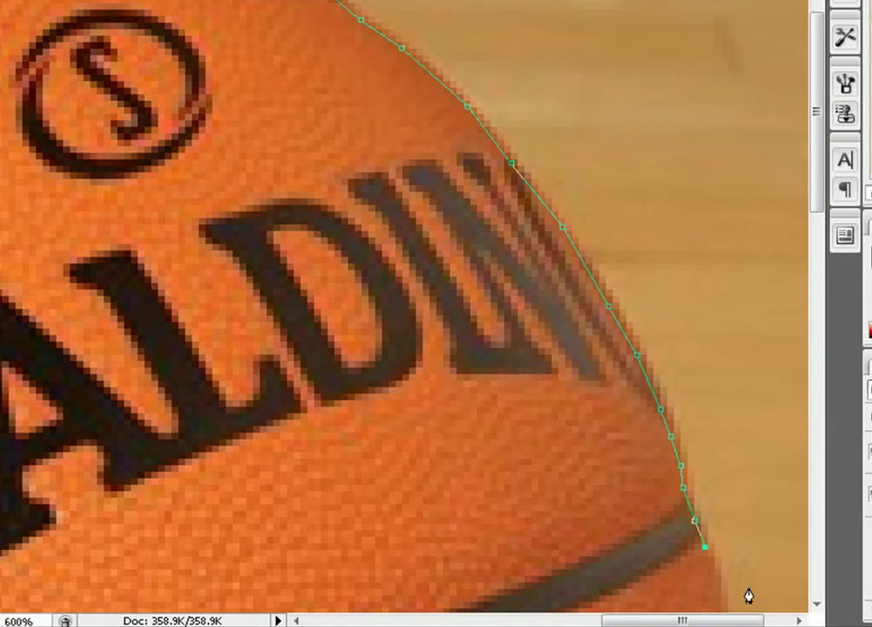
Extend the pen path down the ball's right edge, from the black seam to beside the signature.
drag(820, 200, 818, 309)
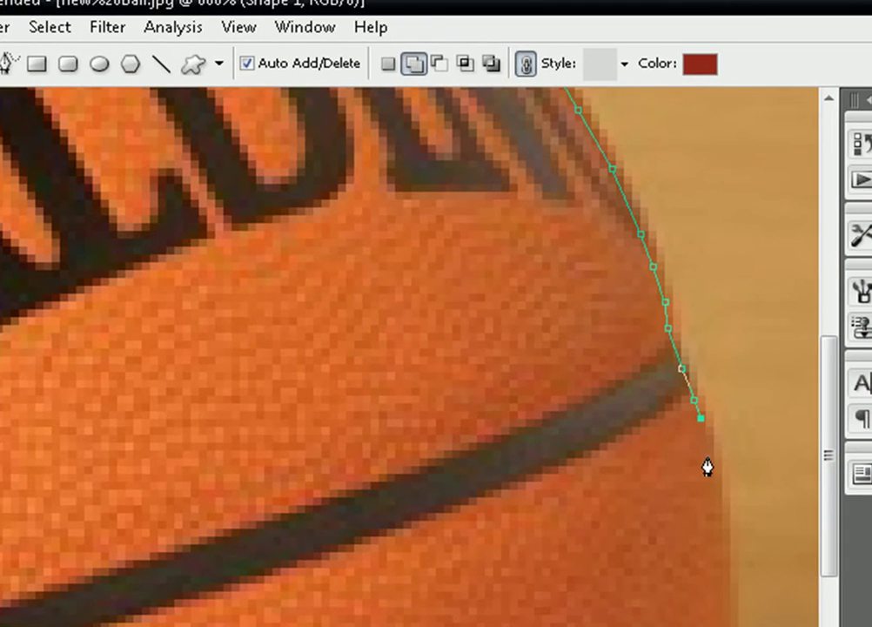
click(706, 458)
click(711, 527)
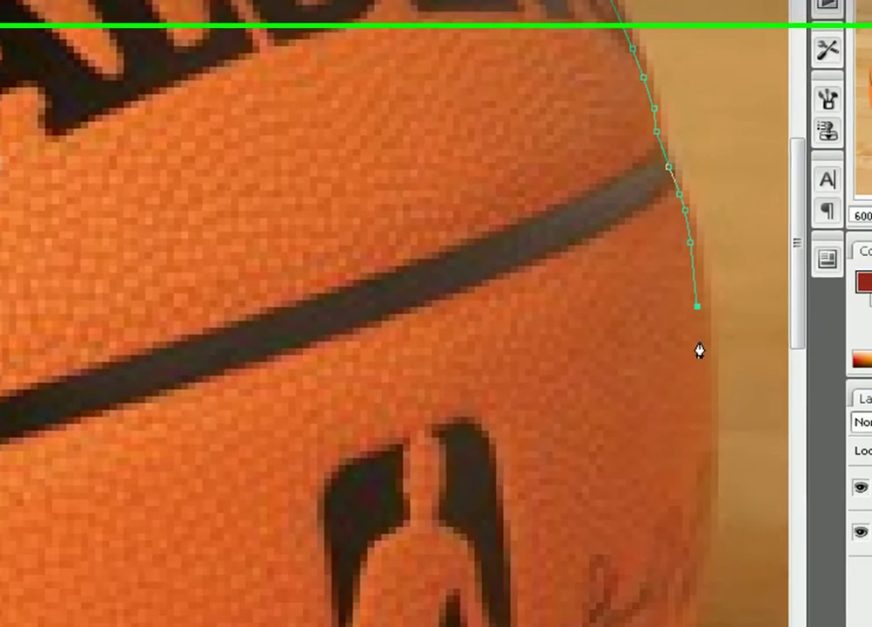
click(700, 344)
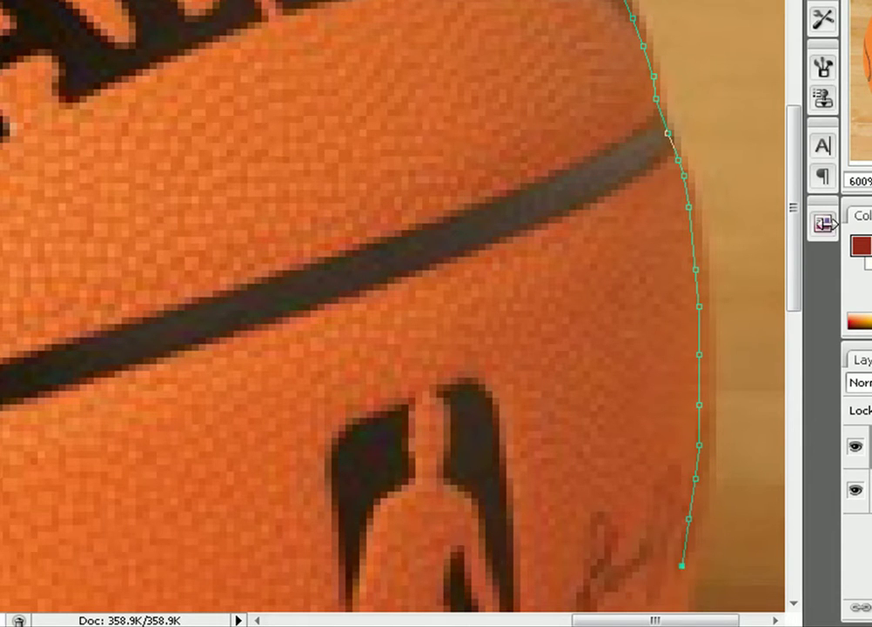
Extend the pen path down the ball's lower-right edge, from beside the signature to below the seam under the NBA logo.
drag(796, 259, 797, 353)
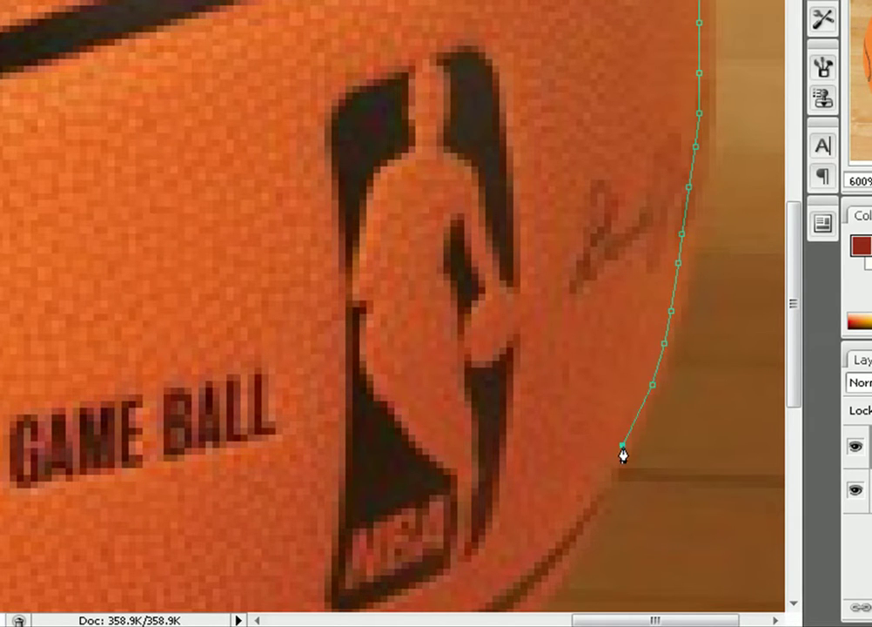
drag(791, 288, 779, 406)
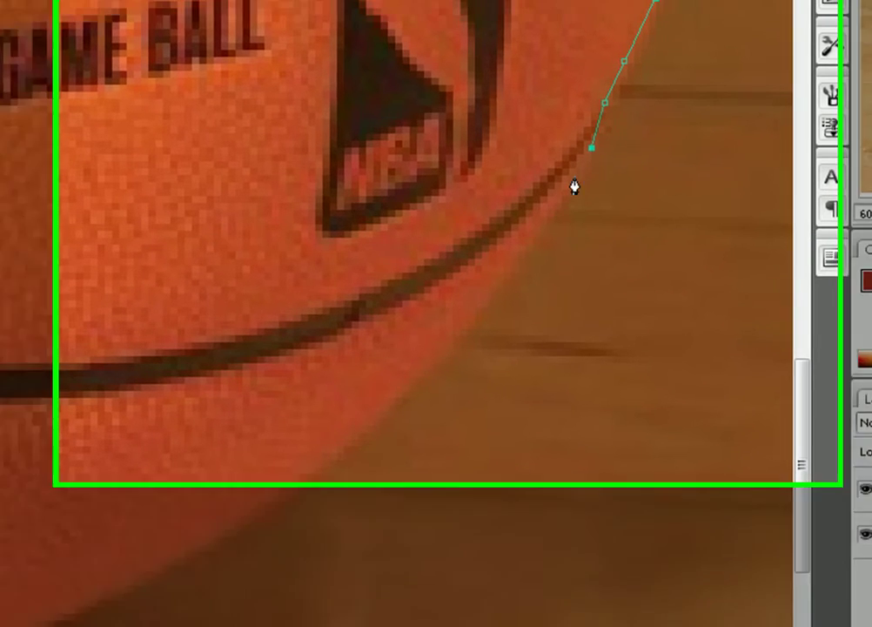
click(570, 148)
click(545, 192)
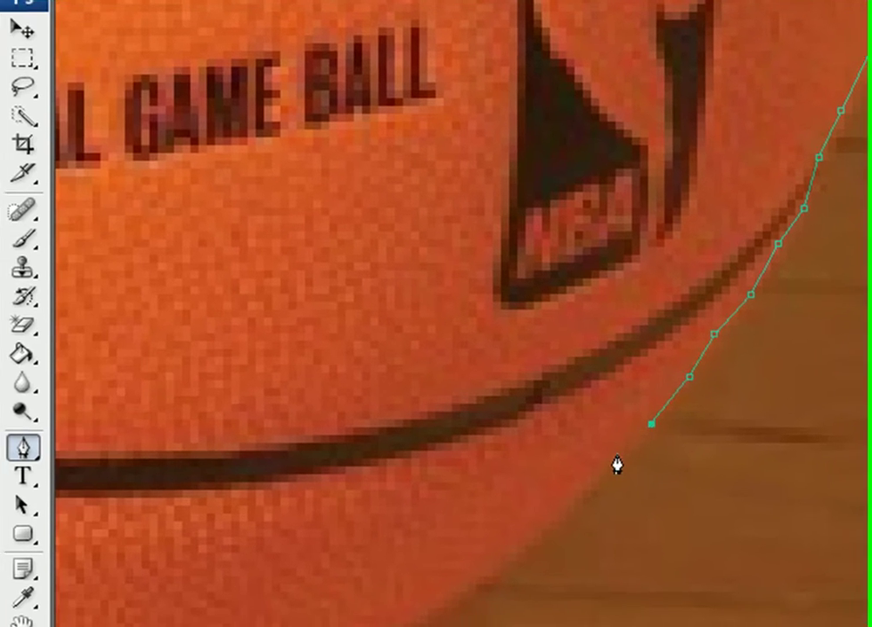
click(612, 459)
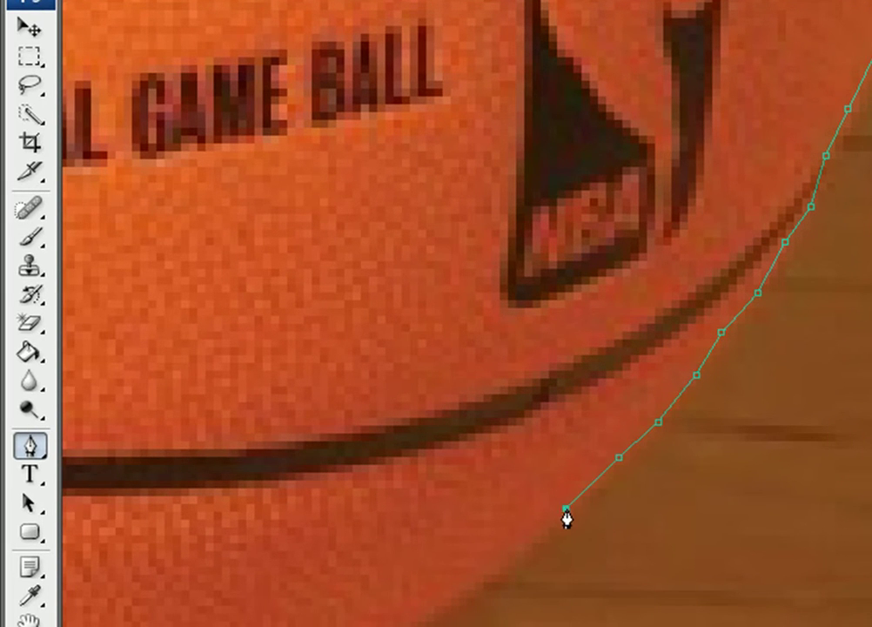
click(567, 518)
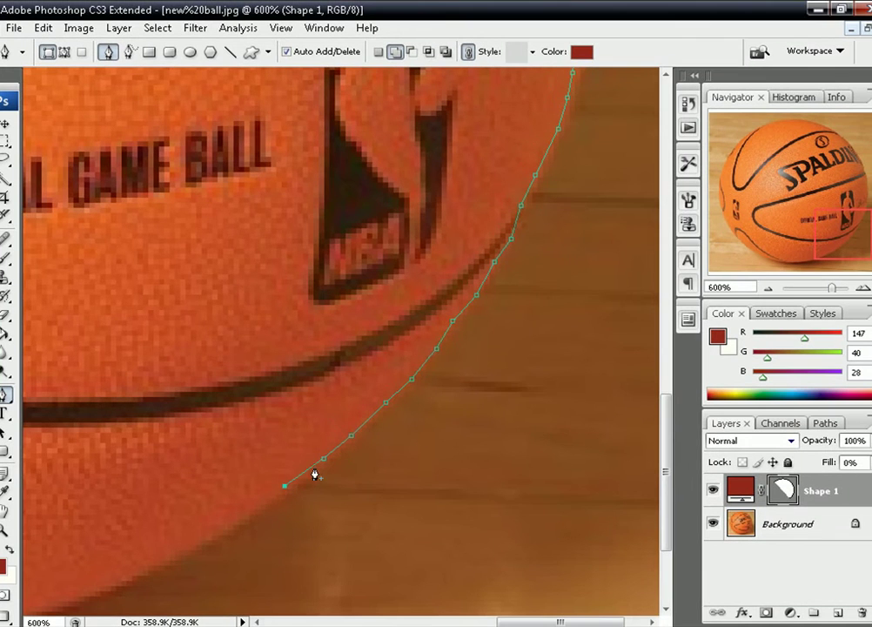
Undo the stray anchor point placed below the basketball.
scroll(452, 568, left, 8)
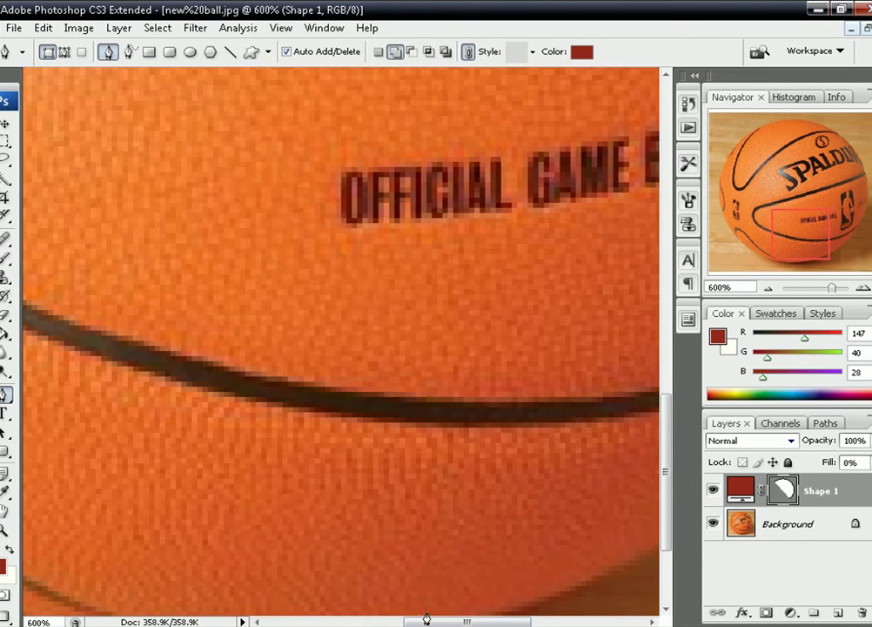
drag(670, 445, 667, 487)
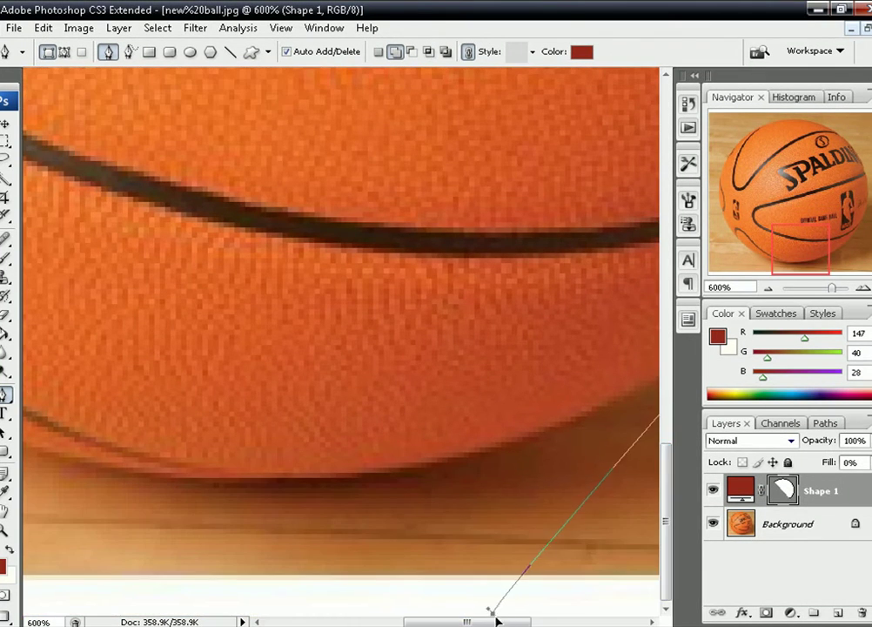
click(42, 27)
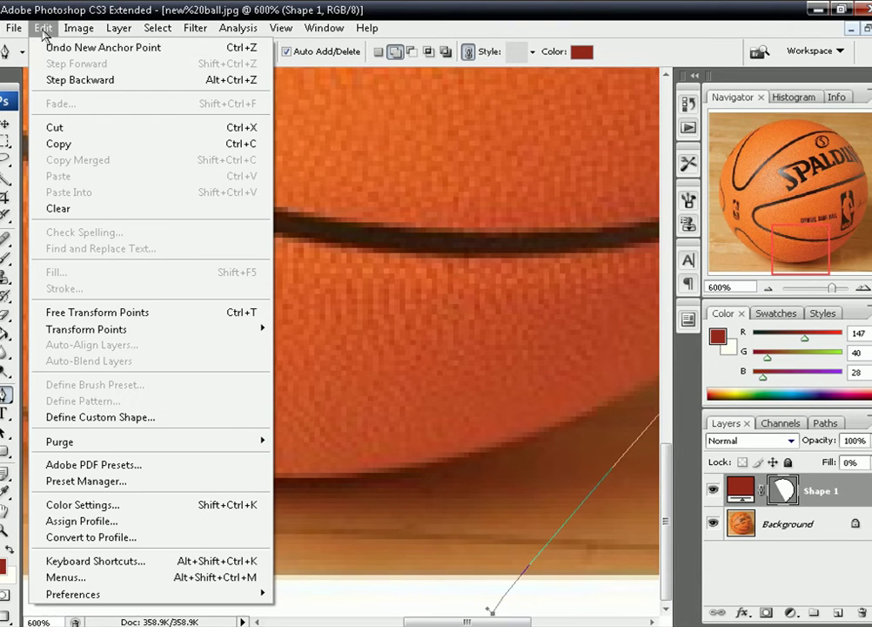
click(48, 49)
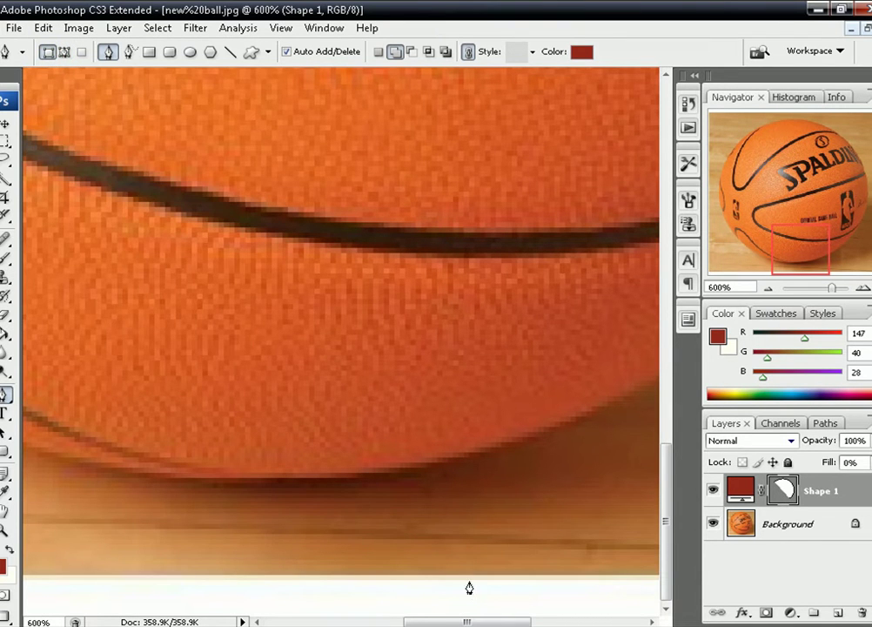
Continue the pen path with anchor points along the ball's bottom edge, just above its dark shadow.
drag(478, 622, 528, 621)
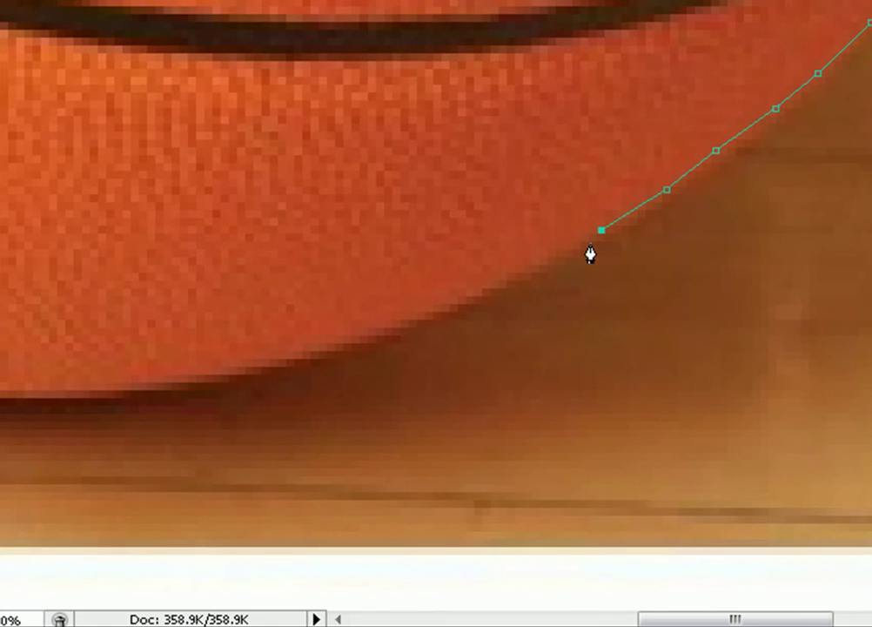
click(520, 273)
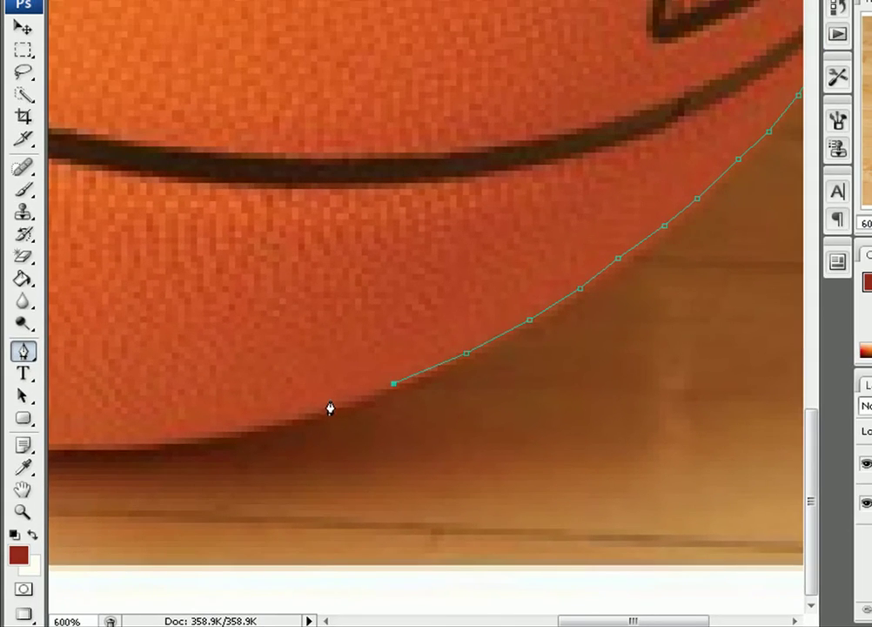
click(315, 405)
click(177, 433)
click(122, 432)
click(68, 434)
Trace the ball's lower-left edge with the pen path, following the outside of the thin curved seam.
drag(534, 620, 412, 620)
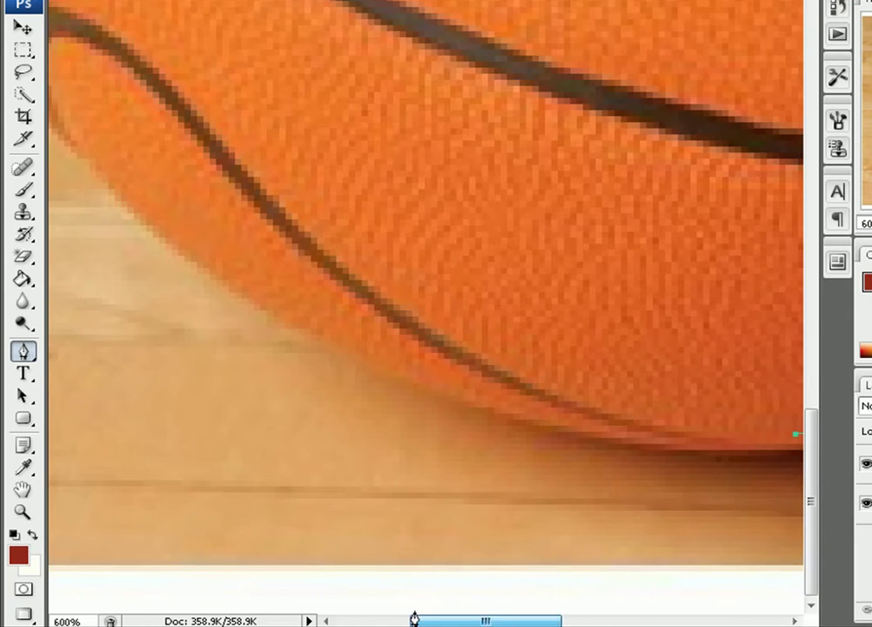
click(701, 442)
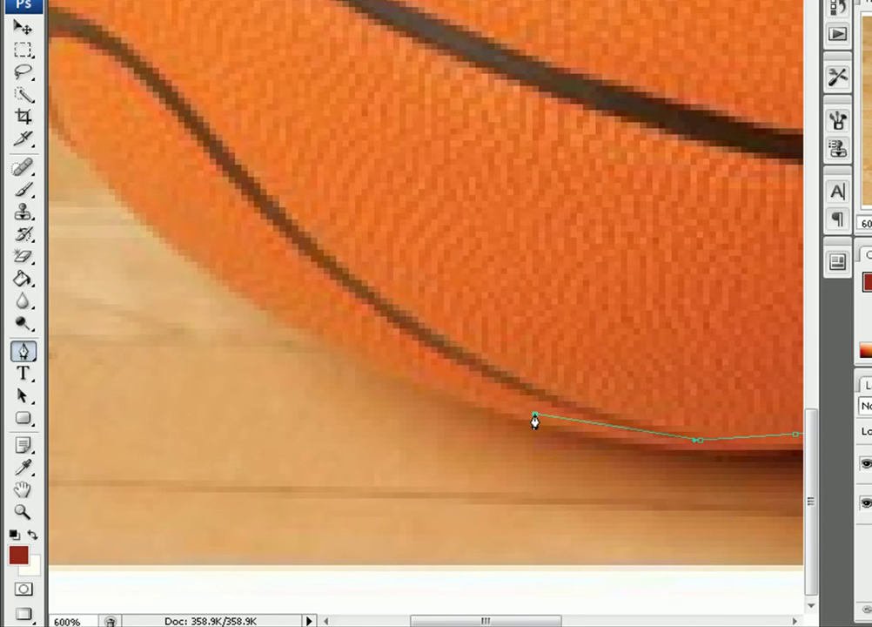
click(535, 418)
click(425, 372)
click(343, 336)
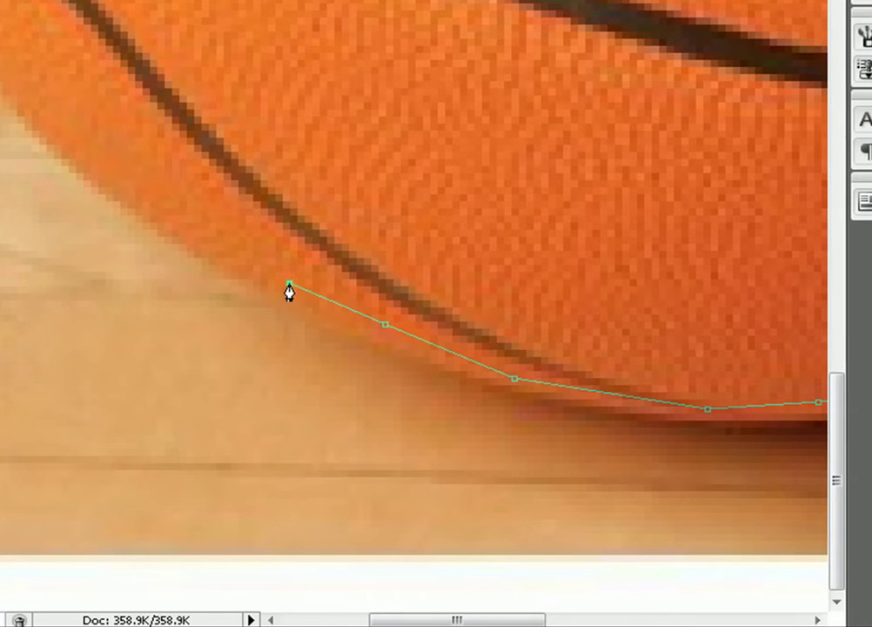
click(216, 243)
click(131, 199)
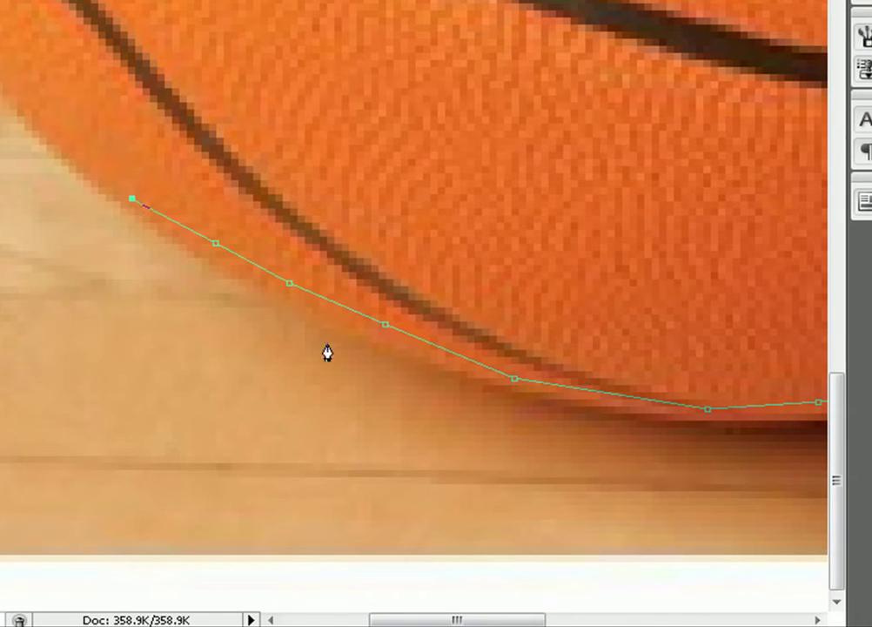
Extend the pen path up the left edge, past the rounded end of the lower-left seam to below the small NBA logo.
drag(501, 618, 448, 619)
drag(833, 439, 831, 326)
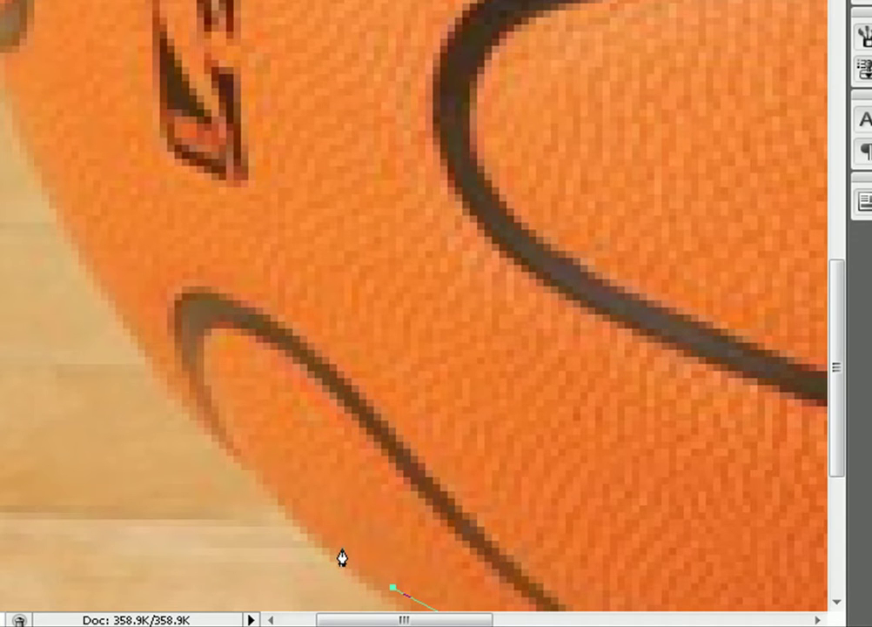
click(290, 503)
click(203, 419)
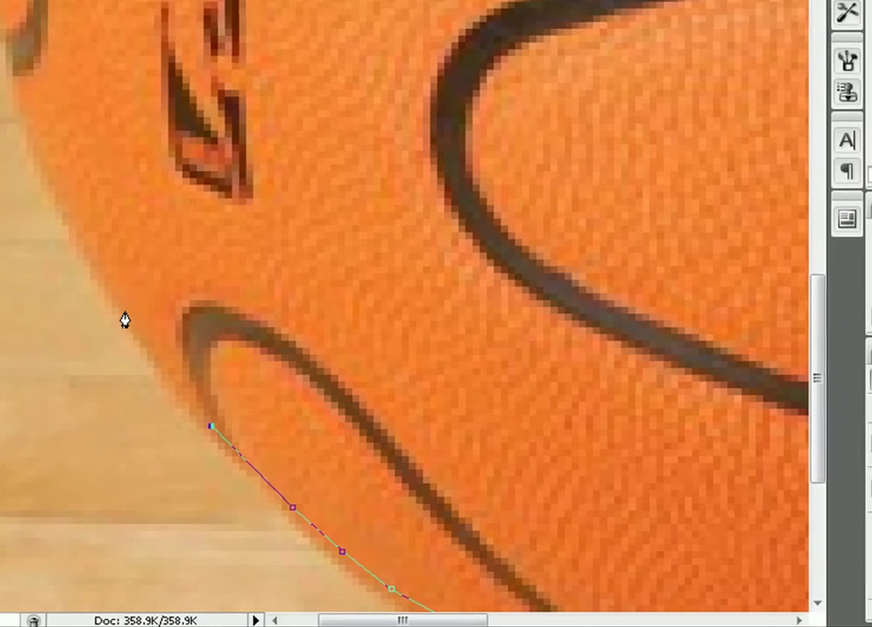
click(109, 295)
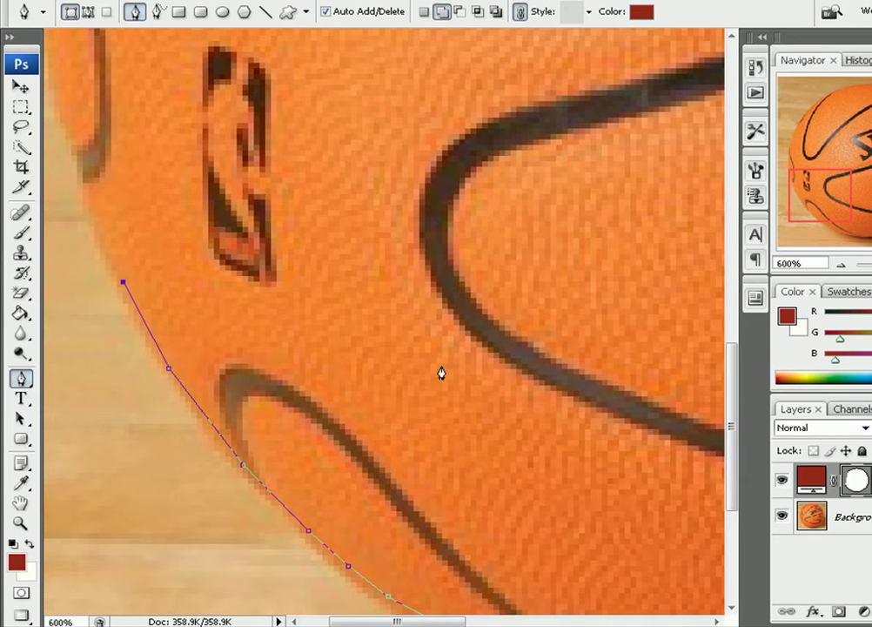
Continue the pen path up the ball's left edge, past the small NBA logo and around the faint side seam.
scroll(724, 425, up, 5)
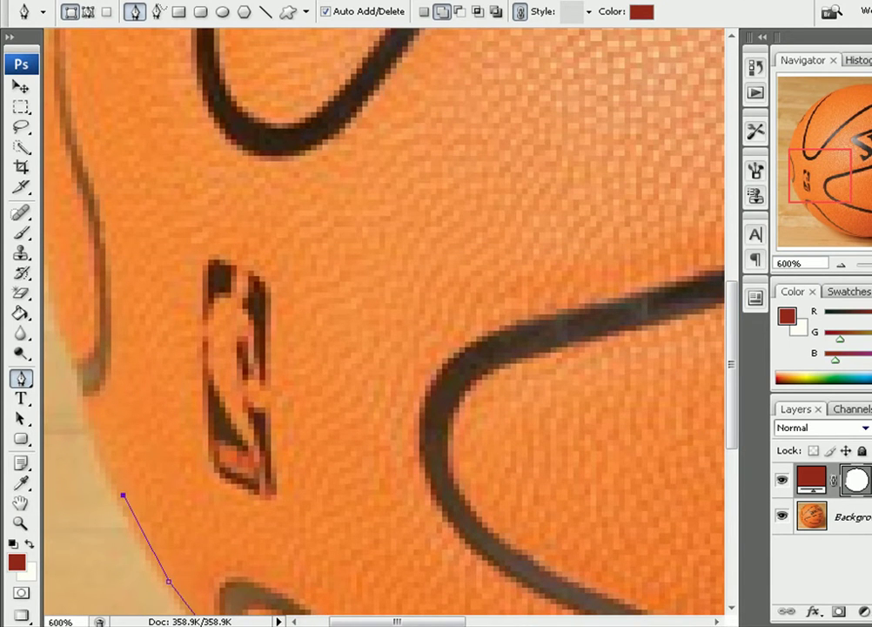
scroll(216, 444, left, 3)
click(213, 418)
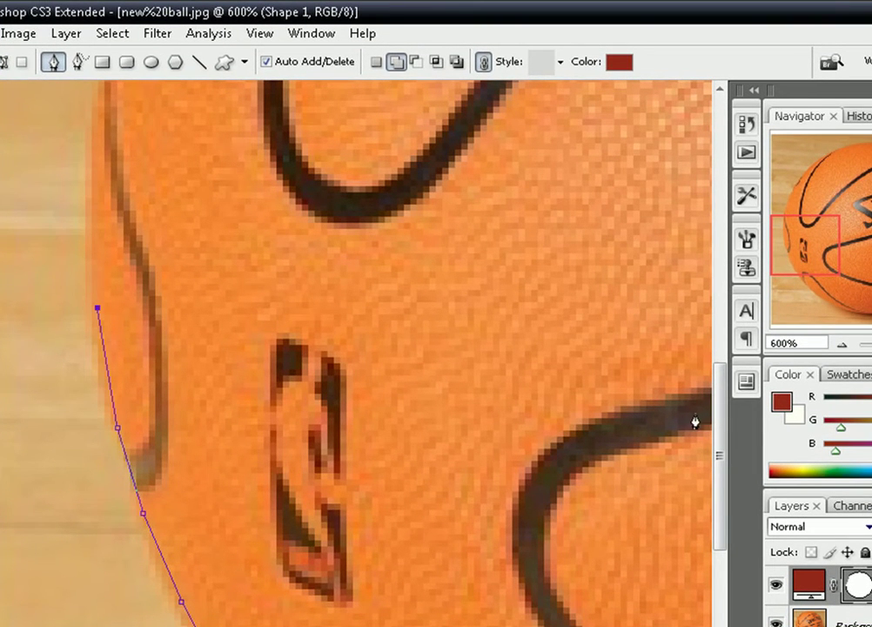
scroll(724, 356, up, 7)
click(94, 422)
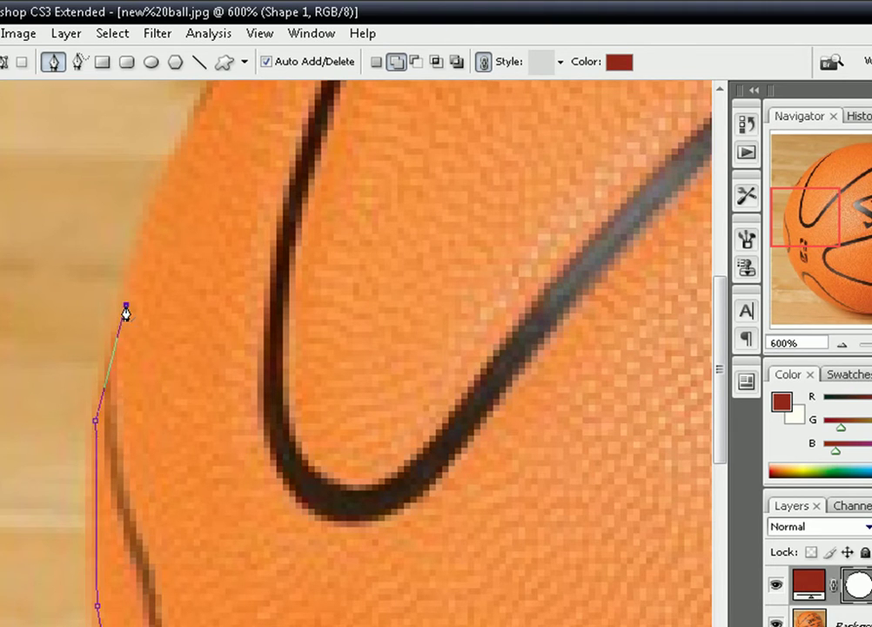
click(160, 201)
Trace the ball's upper-left edge and close the pen path at its starting anchor point.
scroll(721, 374, up, 1)
drag(721, 375, 720, 323)
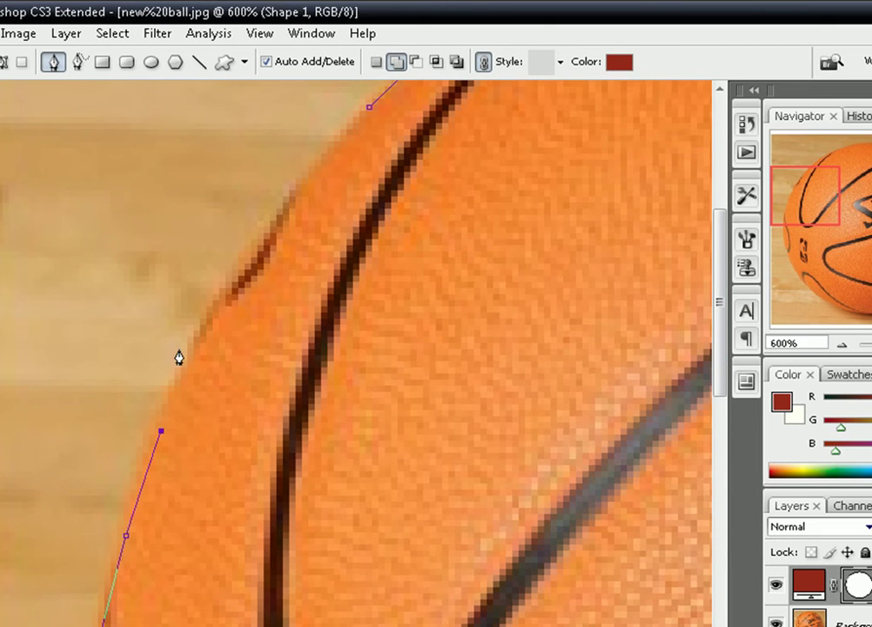
click(224, 307)
click(359, 127)
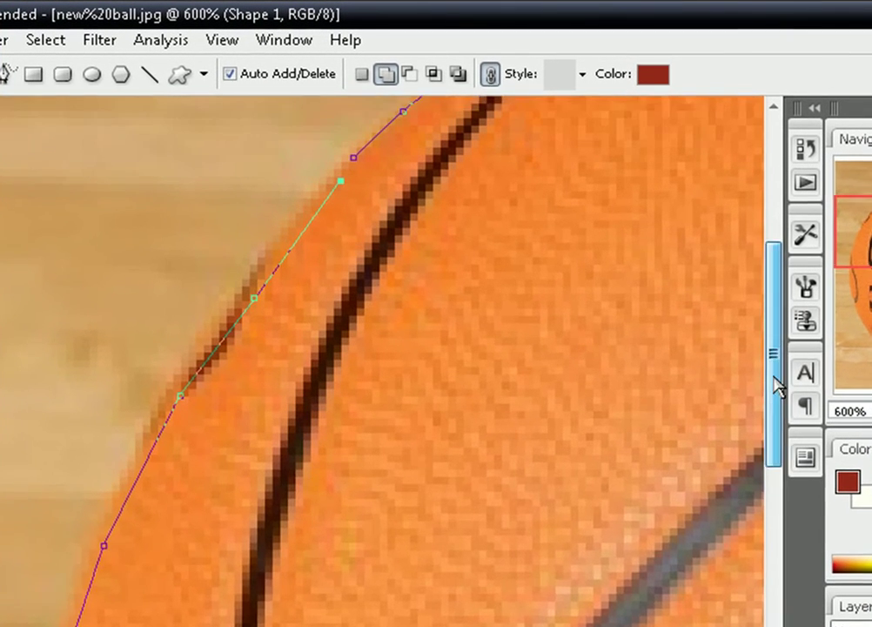
drag(723, 322, 725, 265)
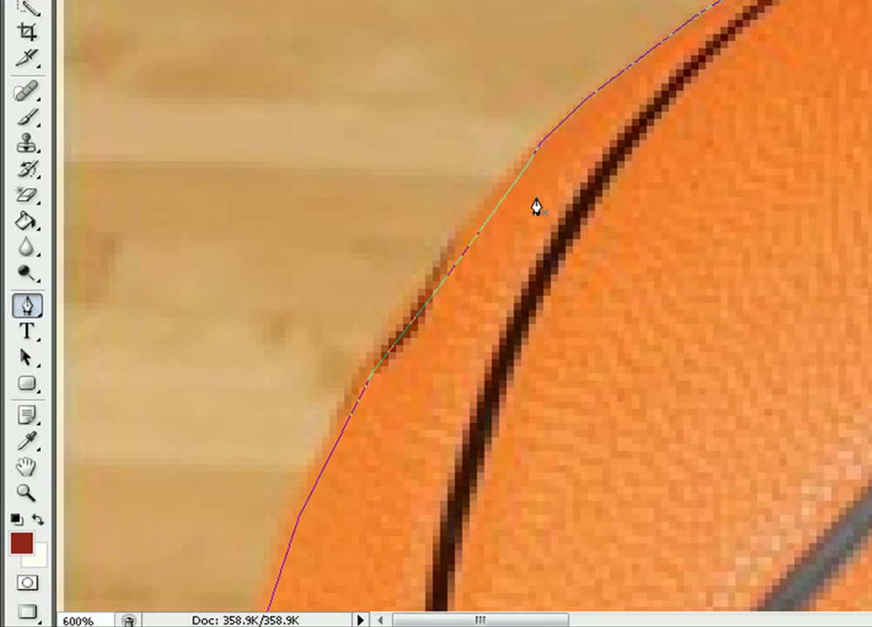
Fit the whole image on screen to check the closed outline around the basketball.
drag(533, 619, 625, 615)
click(26, 493)
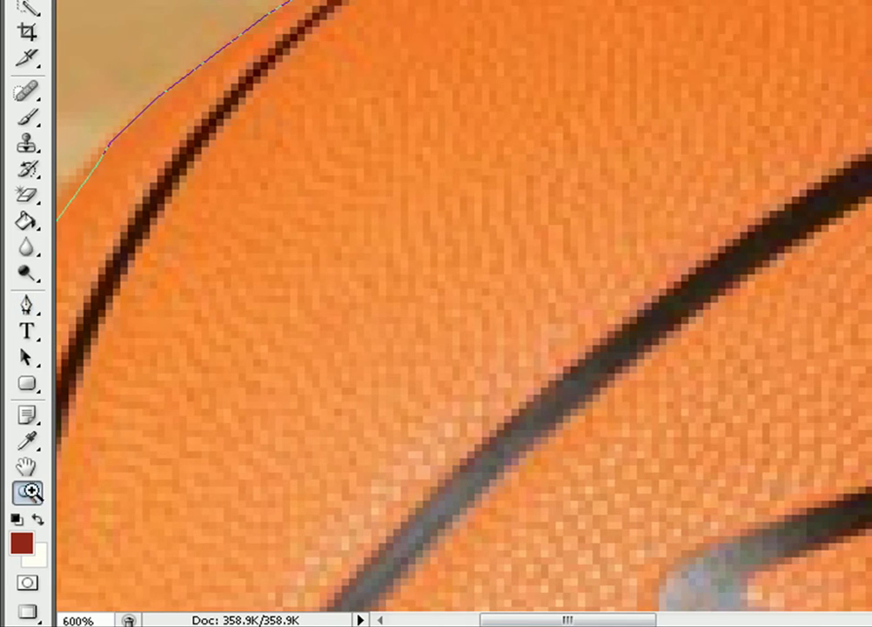
right_click(425, 304)
click(468, 416)
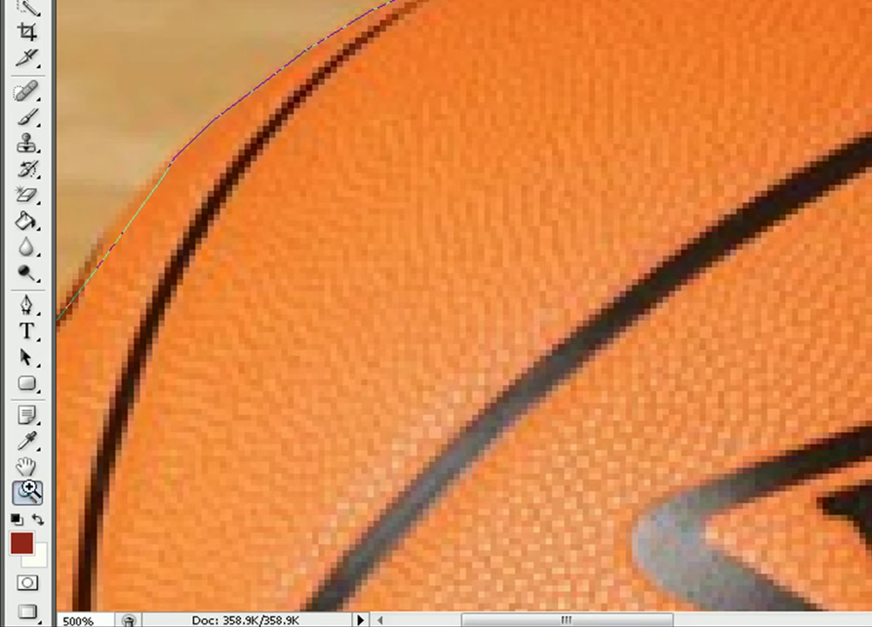
right_click(374, 383)
click(388, 391)
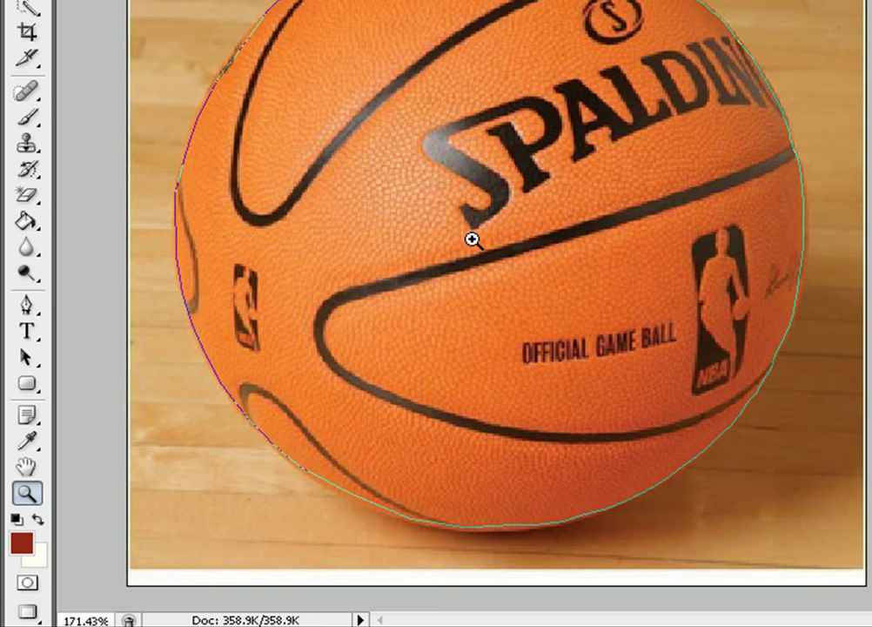
Convert the closed basketball path into a selection.
right_click(466, 206)
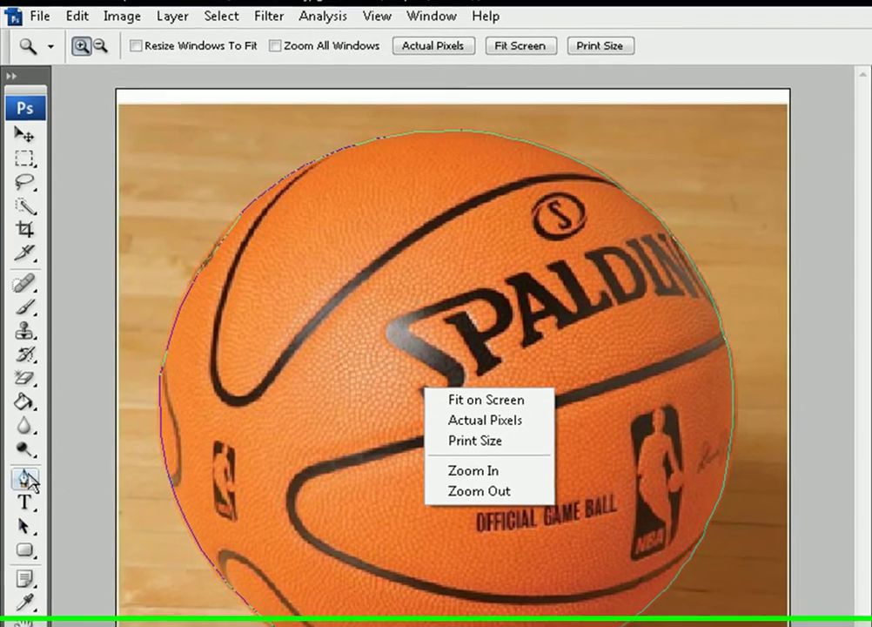
key(Escape)
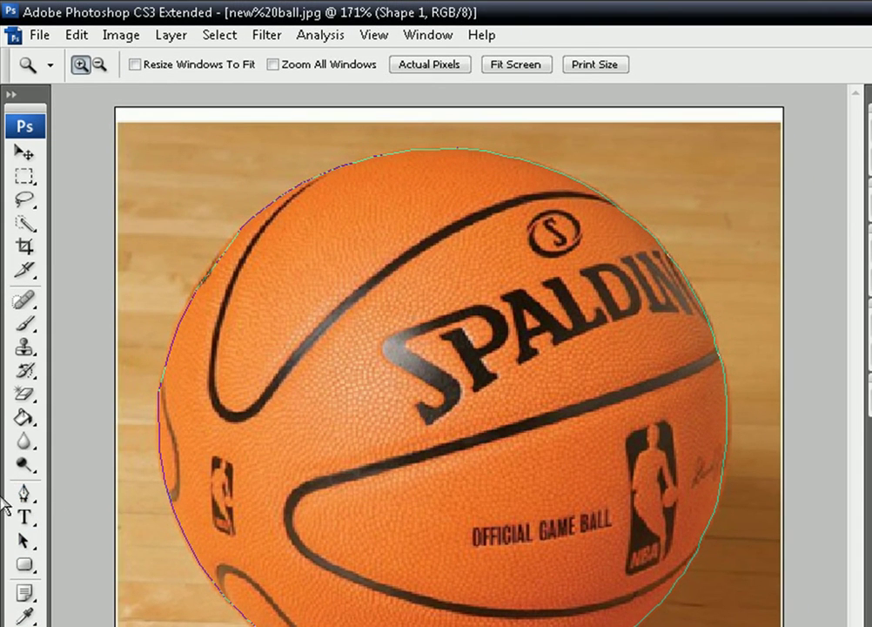
click(25, 493)
right_click(413, 383)
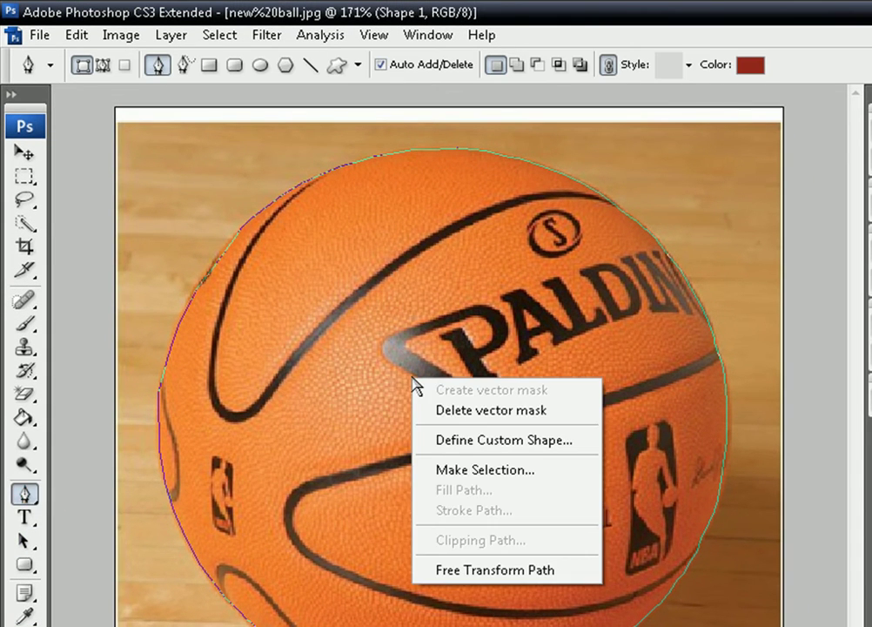
click(504, 470)
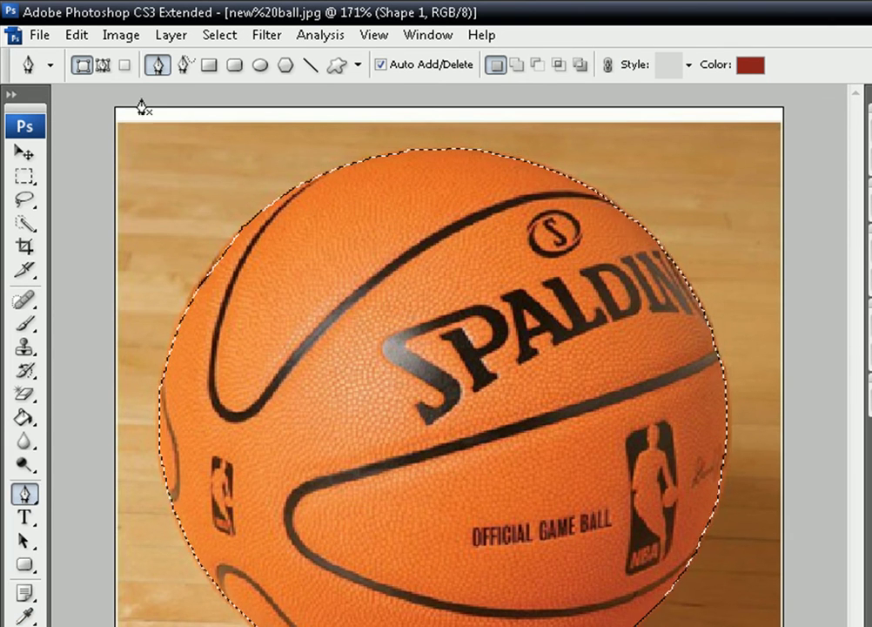
Copy the selected basketball merged from all layers and create a new 298 × 299 pixel RGB document from the Clipboard preset.
click(82, 35)
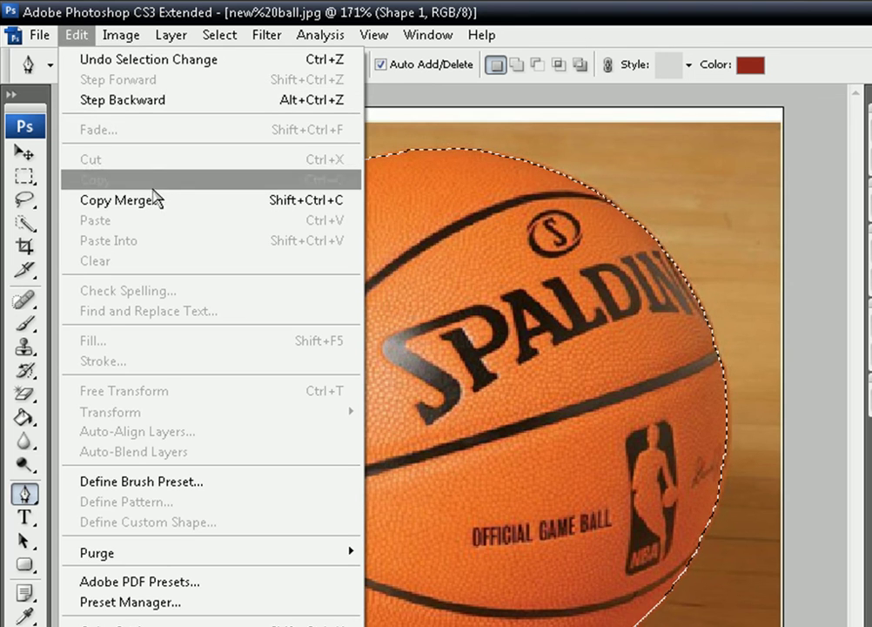
click(157, 202)
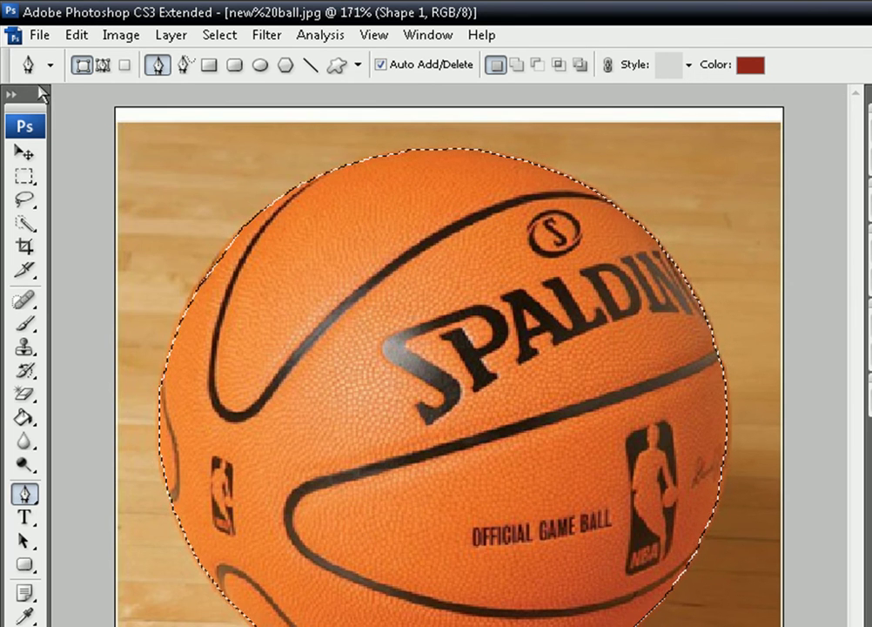
click(39, 35)
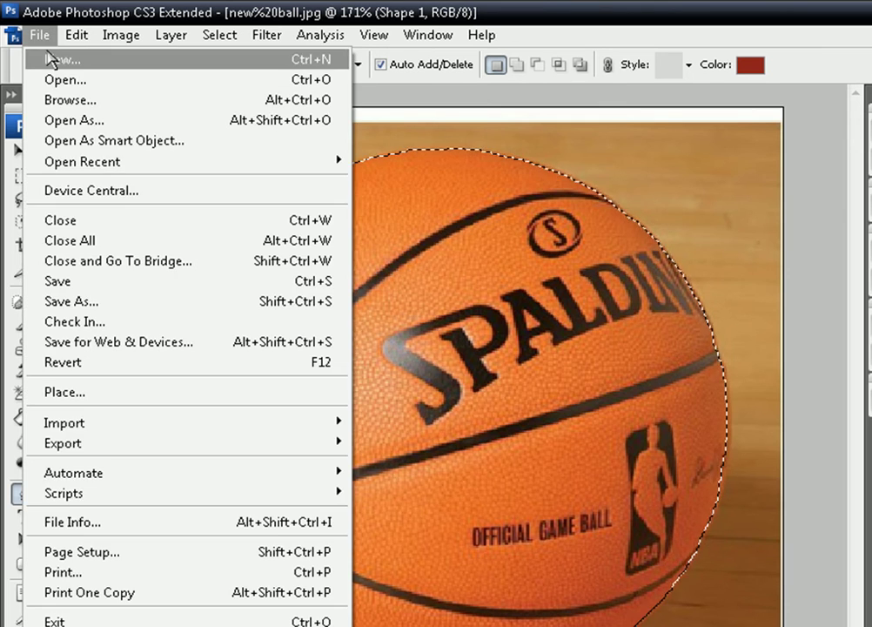
click(52, 59)
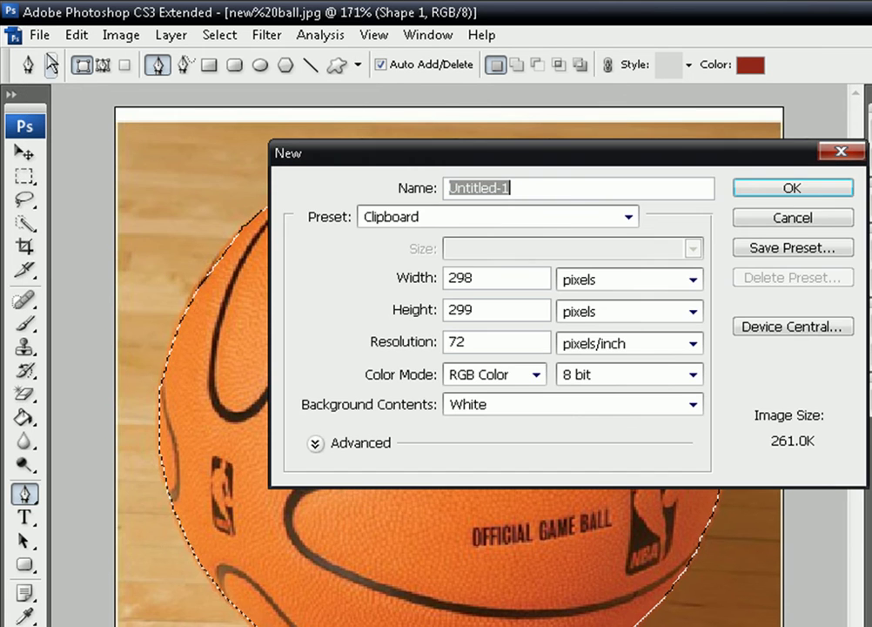
click(757, 189)
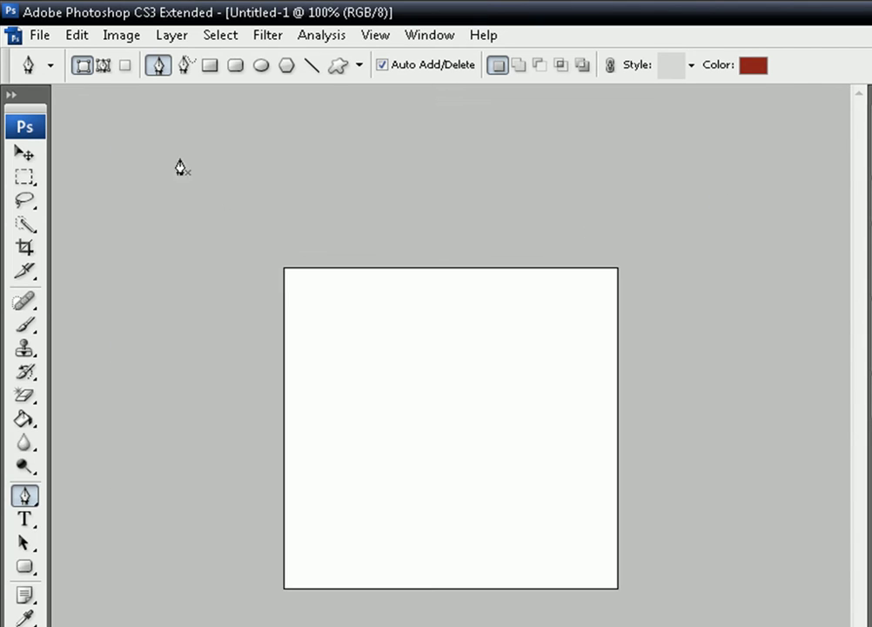
Paste the basketball into the new document and delete the white Background layer.
click(84, 43)
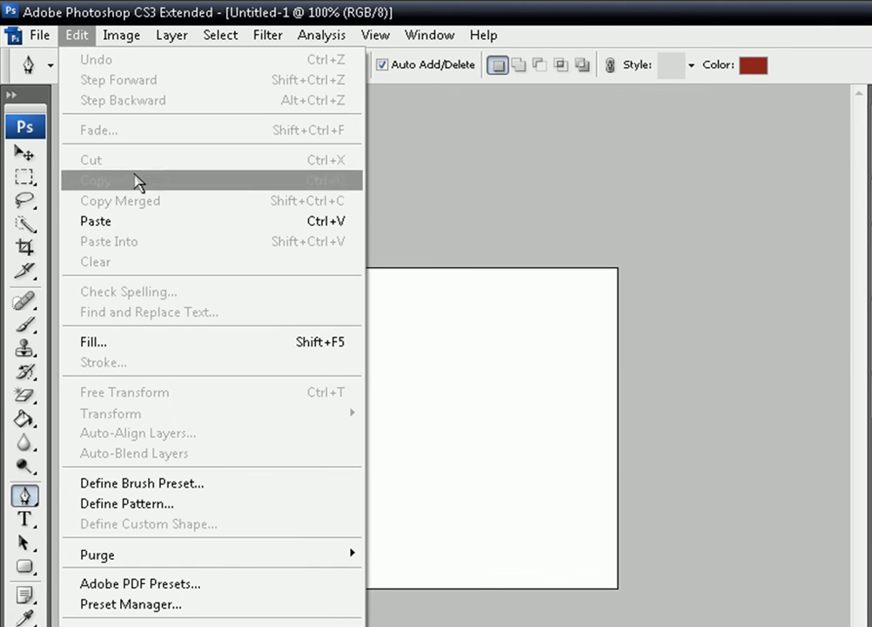
click(149, 222)
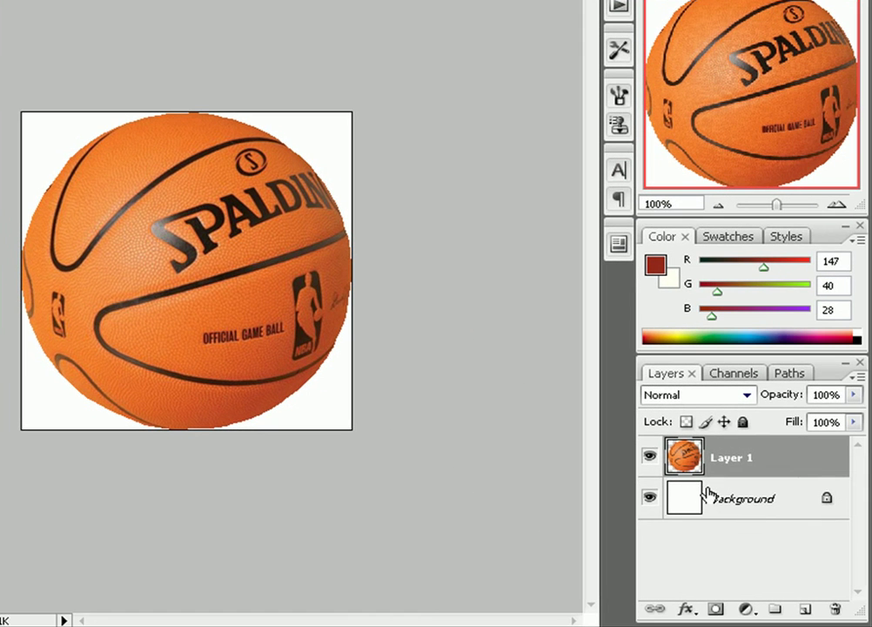
click(752, 496)
drag(752, 496, 835, 608)
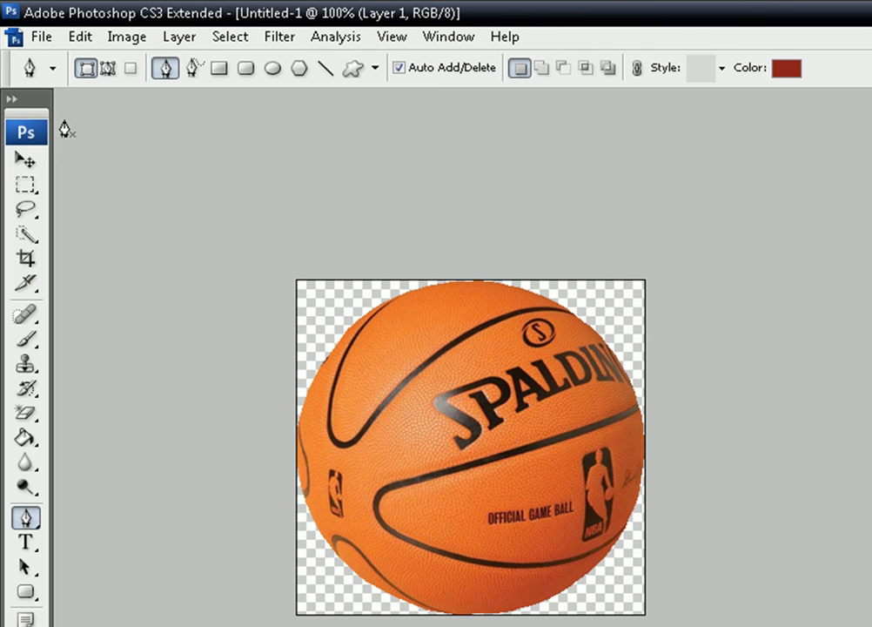
Try to save the basketball cutout as a PNG copy named ballrender in the Photoshop Stuff folder.
click(40, 38)
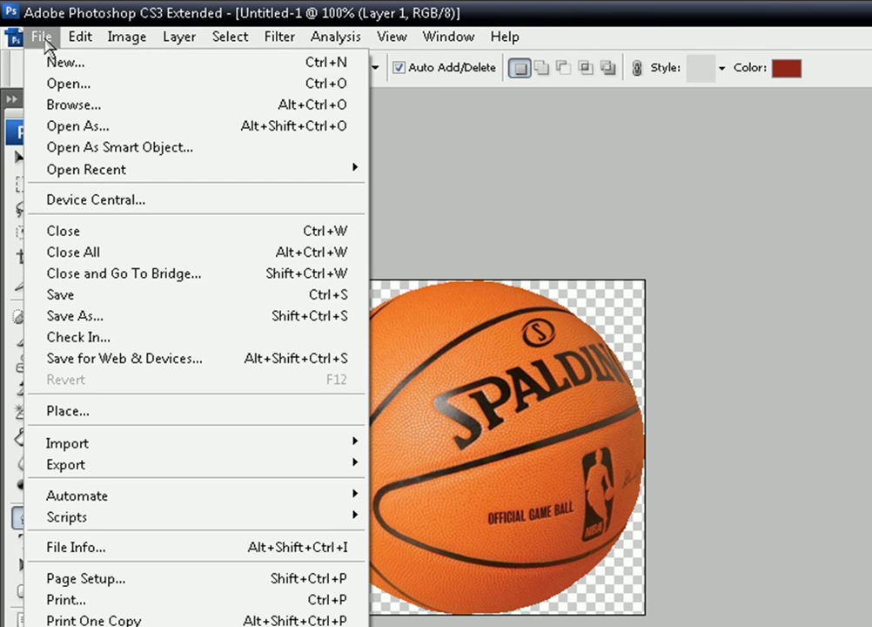
click(112, 320)
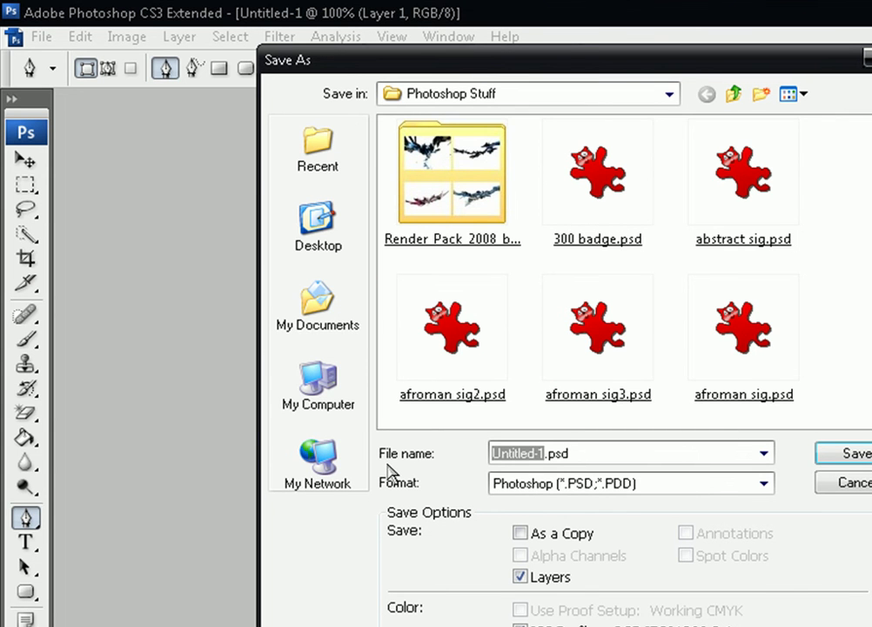
text(ballrender)
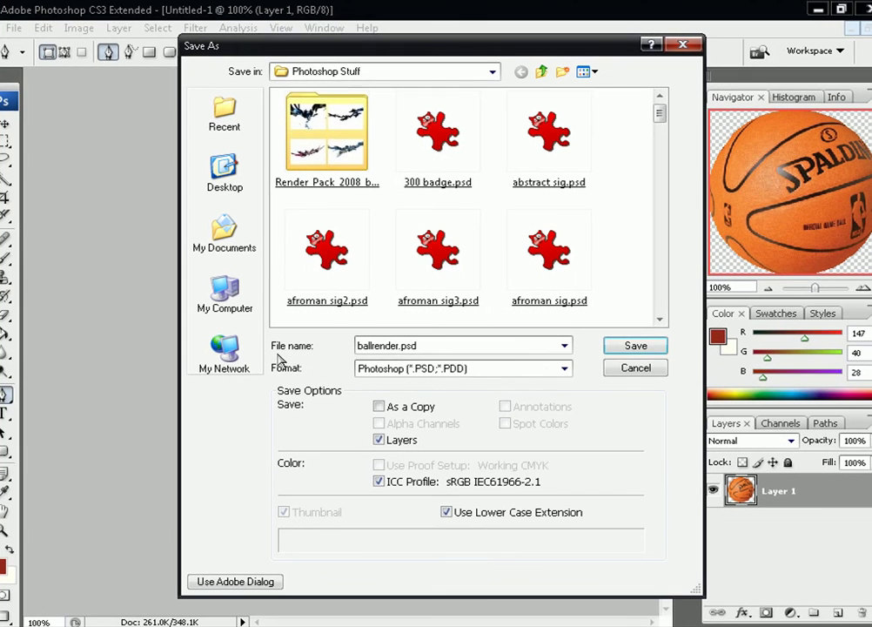
click(564, 368)
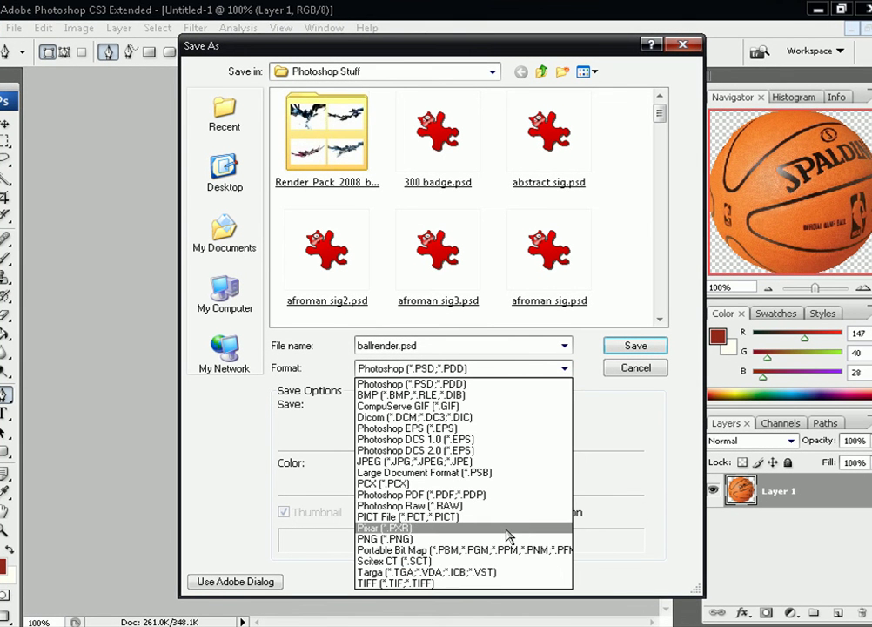
click(394, 550)
click(633, 348)
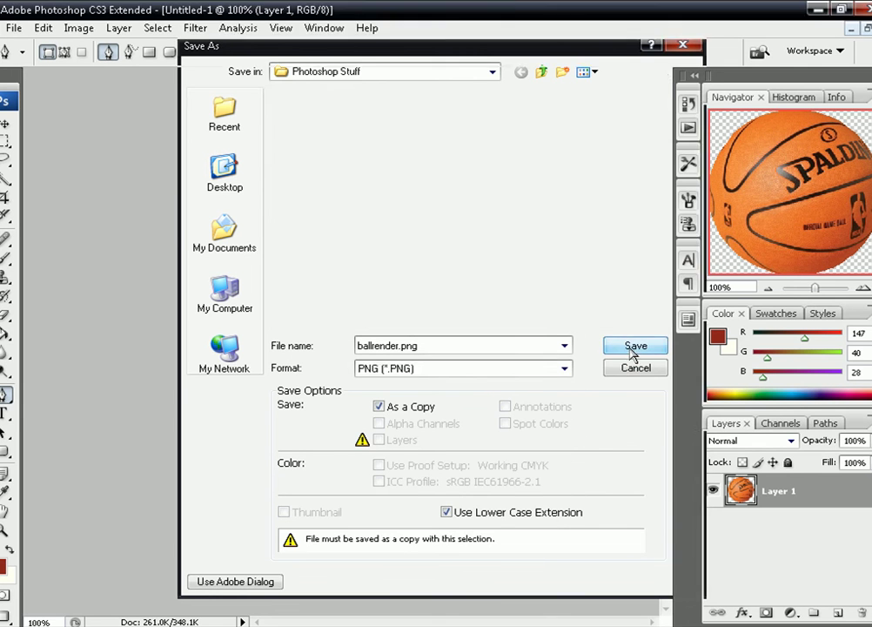
click(477, 308)
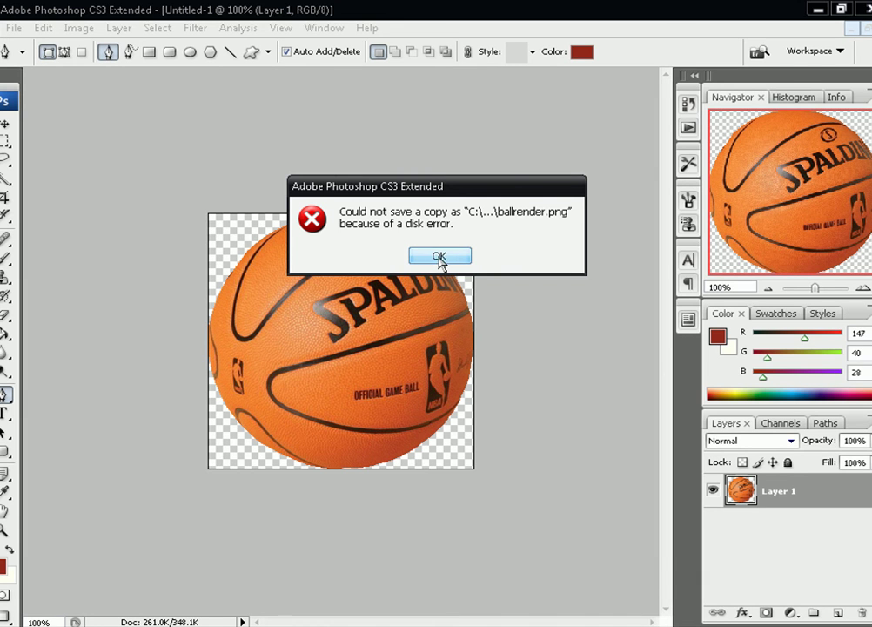
click(437, 258)
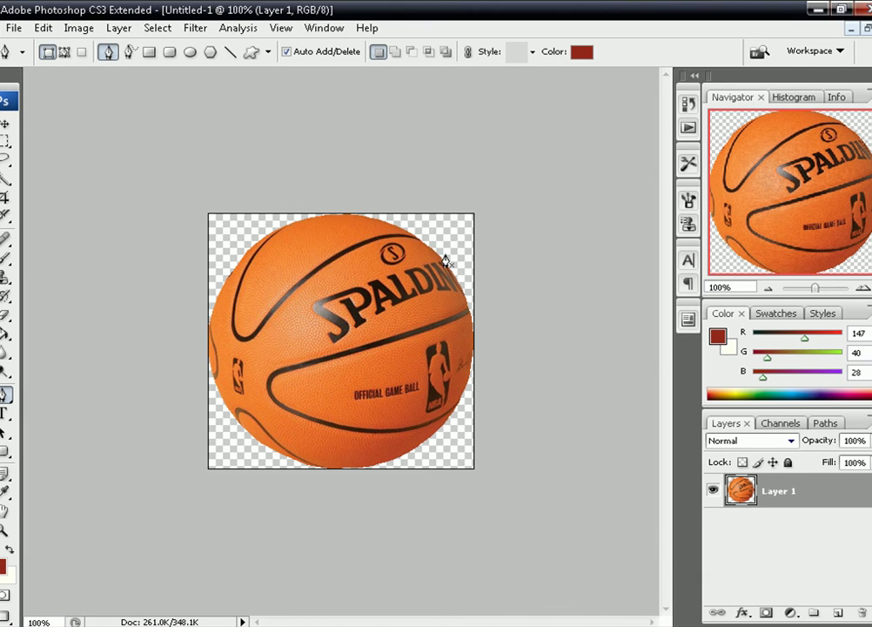